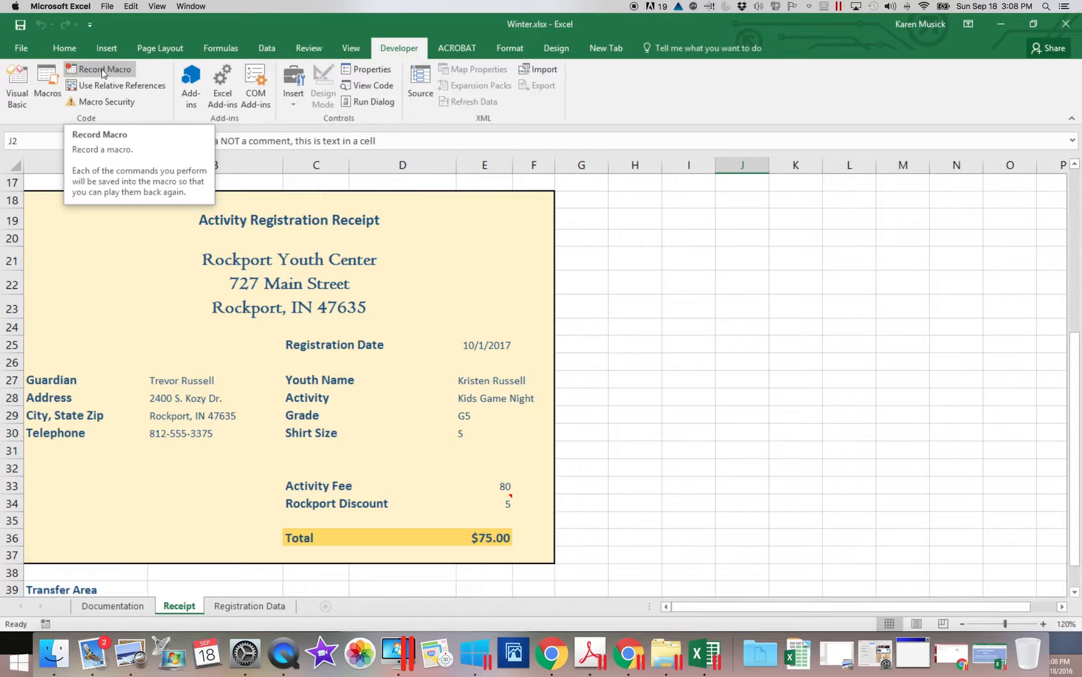
Set up a new macro recording named PDFReceipt with the shortcut Ctrl+r.
{"action": "left_click", "coordinate": [104, 71]}
{"action": "left_click", "coordinate": [102, 71]}
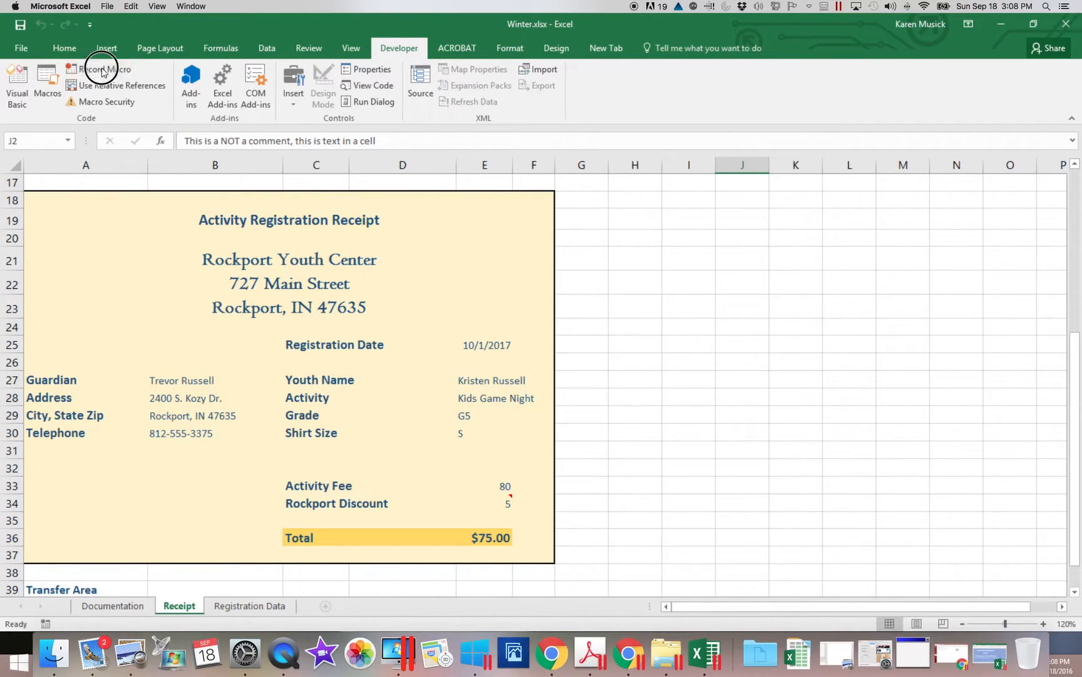
{"action": "left_click", "coordinate": [84, 70]}
{"action": "left_click", "coordinate": [86, 71]}
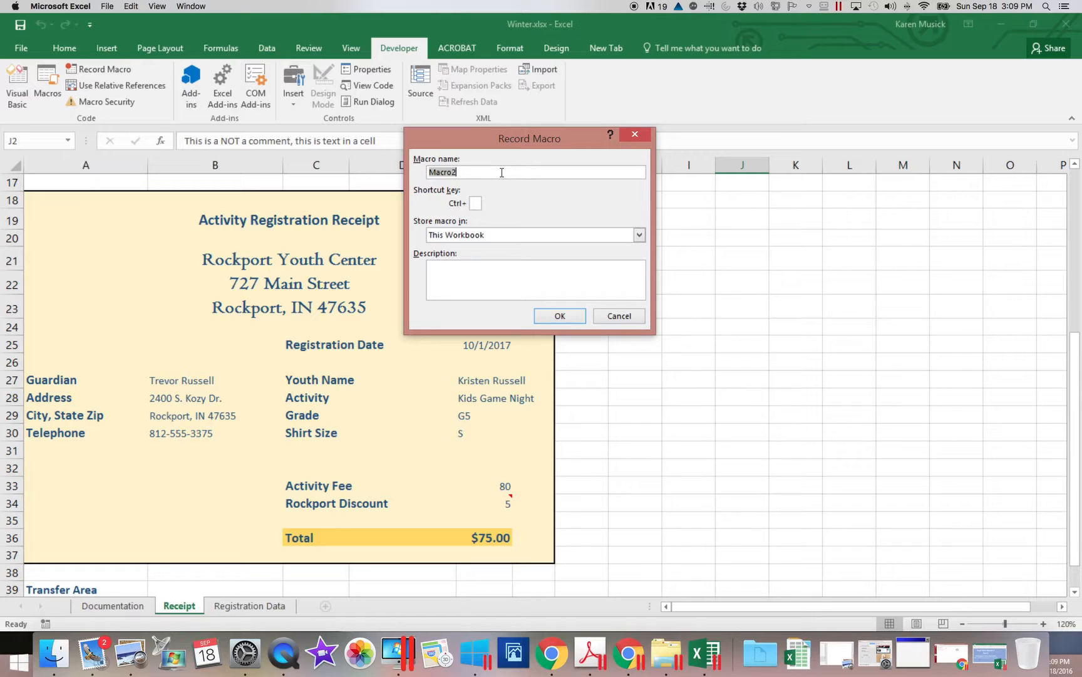
{"action": "type", "text": "PDFR"}
{"action": "type", "text": "eceipt"}
{"action": "type", "text": "r"}
{"action": "key", "text": "Tab"}
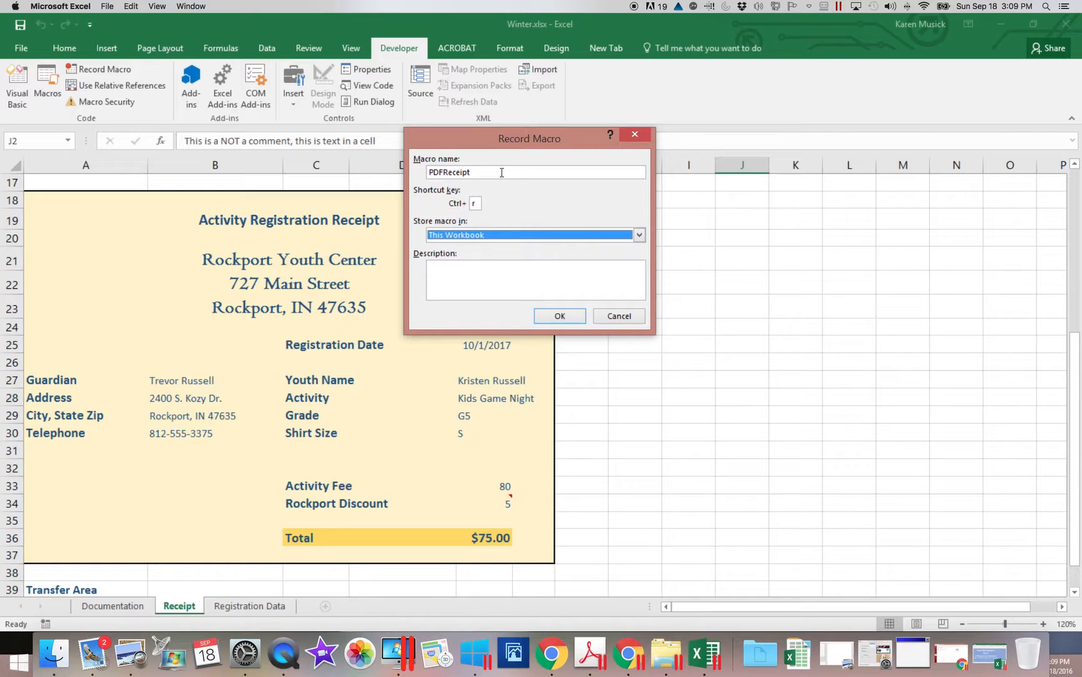
Try Ctrl+Shift+R as the macro's shortcut and restore it to Ctrl+r.
{"action": "left_click", "coordinate": [474, 204]}
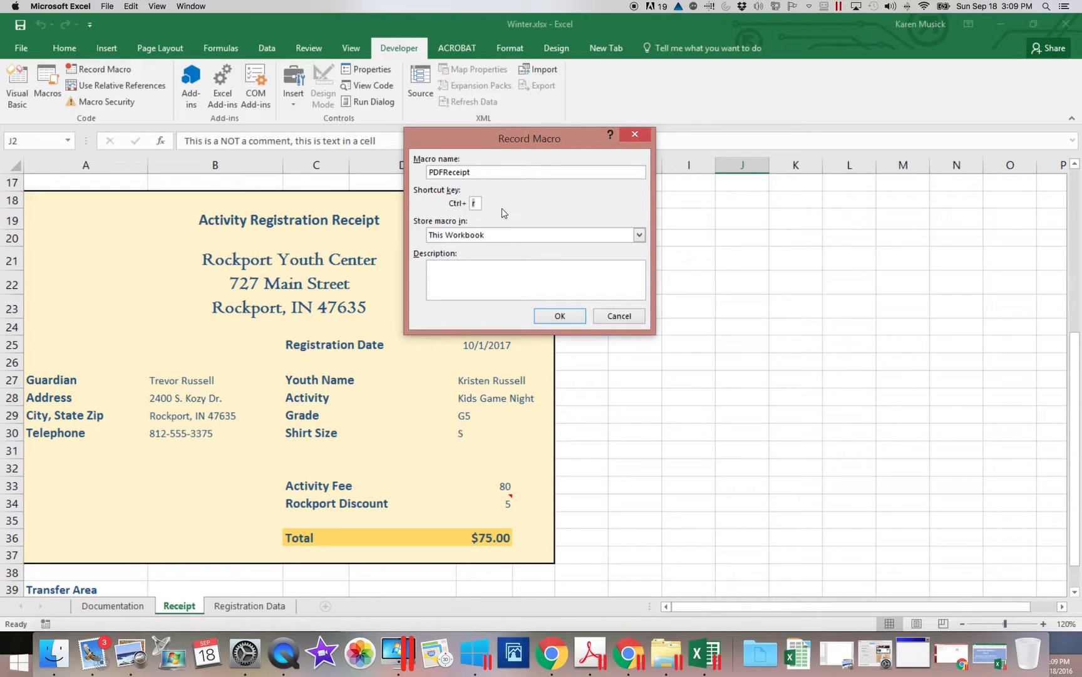
{"action": "type", "text": "R"}
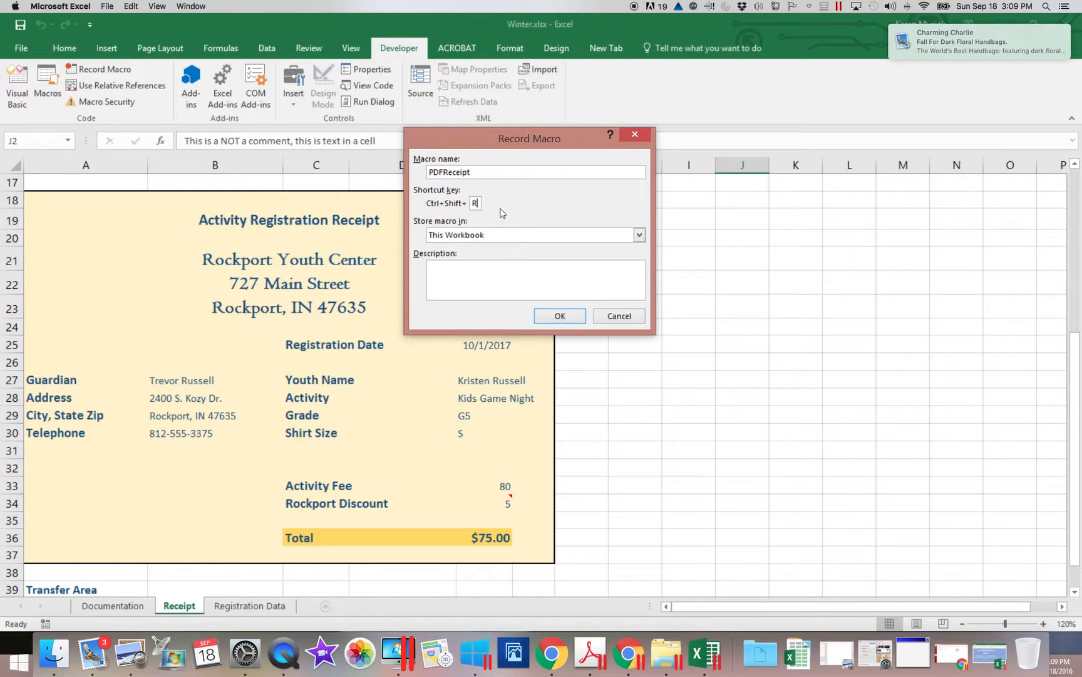
{"action": "key", "text": "BackSpace"}
{"action": "type", "text": "r"}
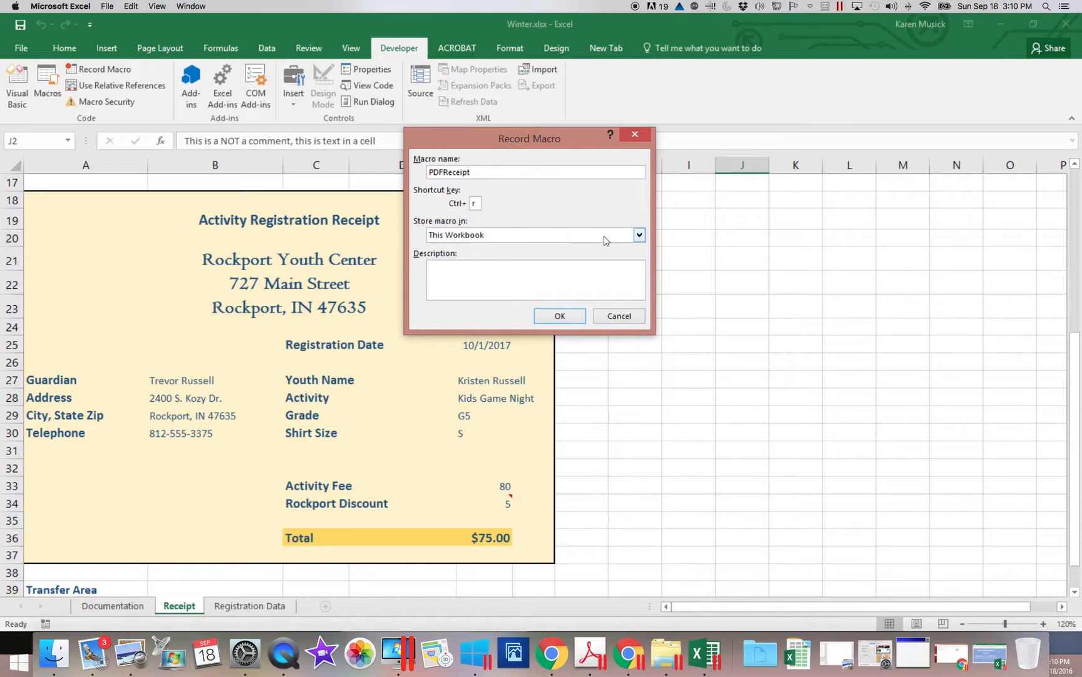
Store the macro in This Workbook, describe it as "Created 12/1/2017. Save receipt area, range A18:F37, as a PDF file." and start recording.
{"action": "left_click", "coordinate": [641, 237]}
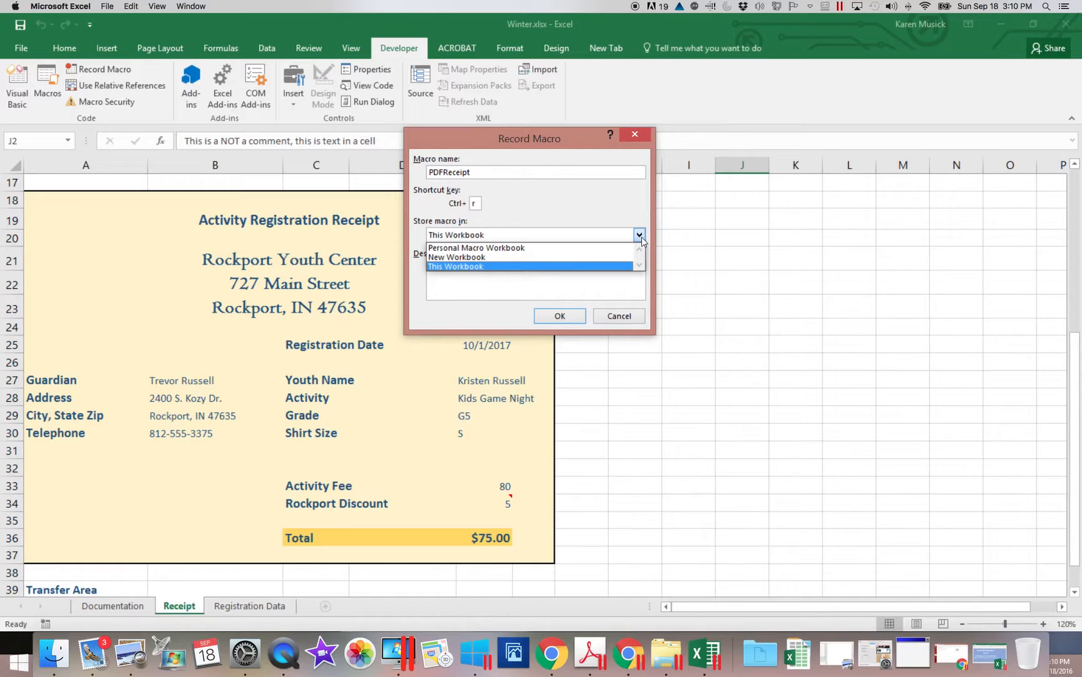
{"action": "left_click", "coordinate": [640, 237]}
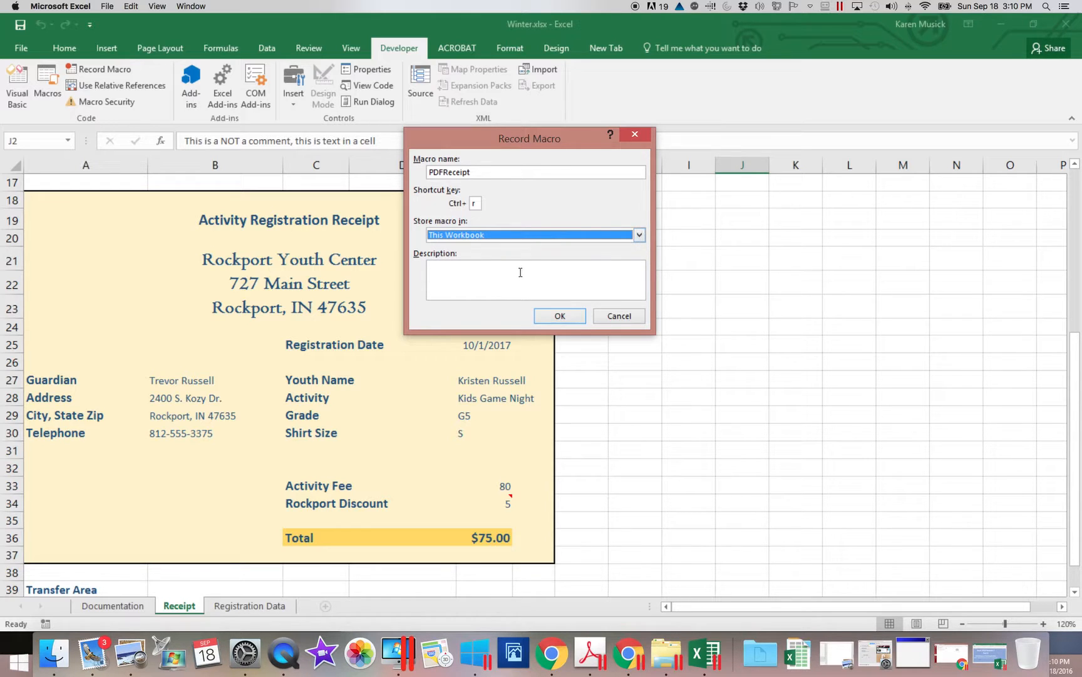
{"action": "left_click", "coordinate": [501, 271]}
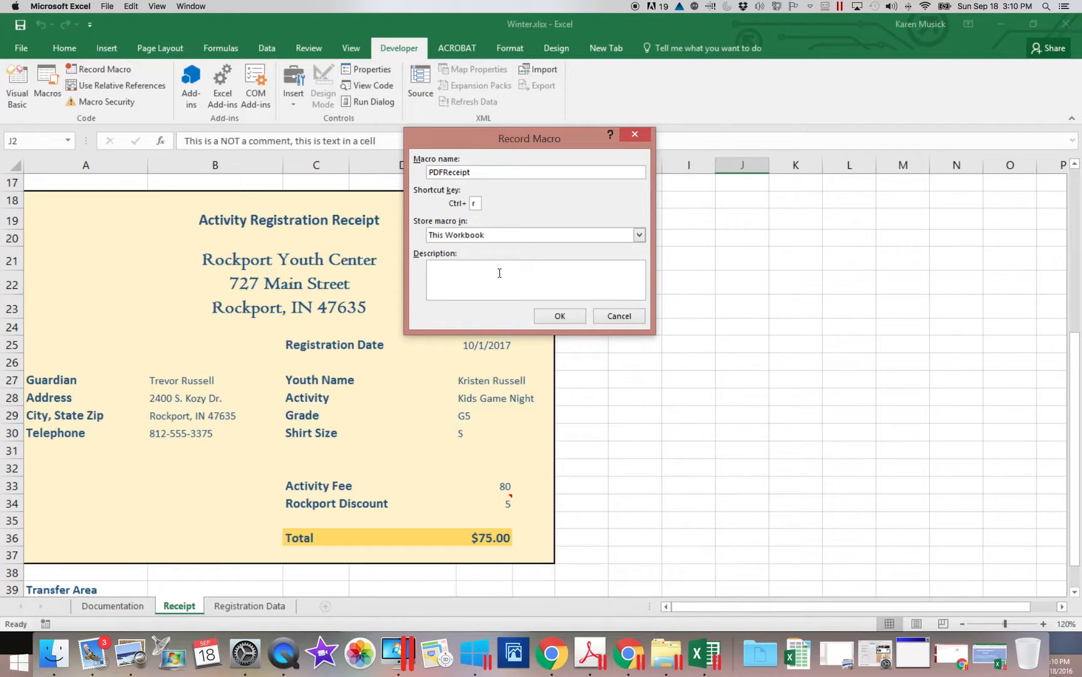
{"action": "type", "text": "Created 12/1/2017. Save receipt area, rang"}
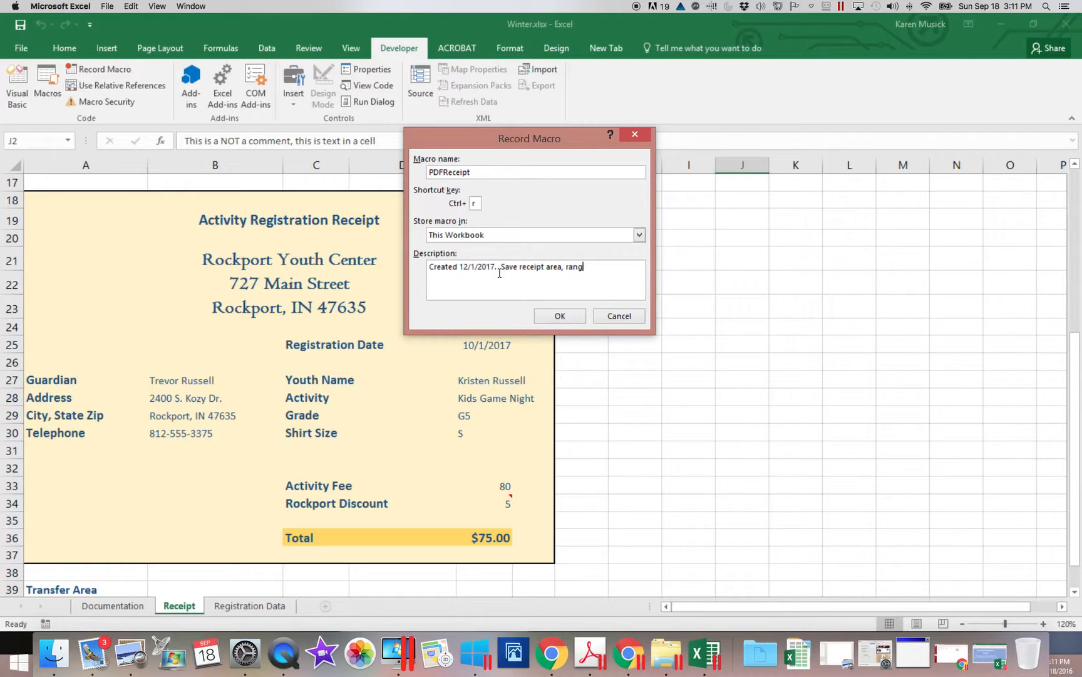
{"action": "type", "text": "e A18:F37, as a PDF file."}
{"action": "left_click", "coordinate": [562, 315]}
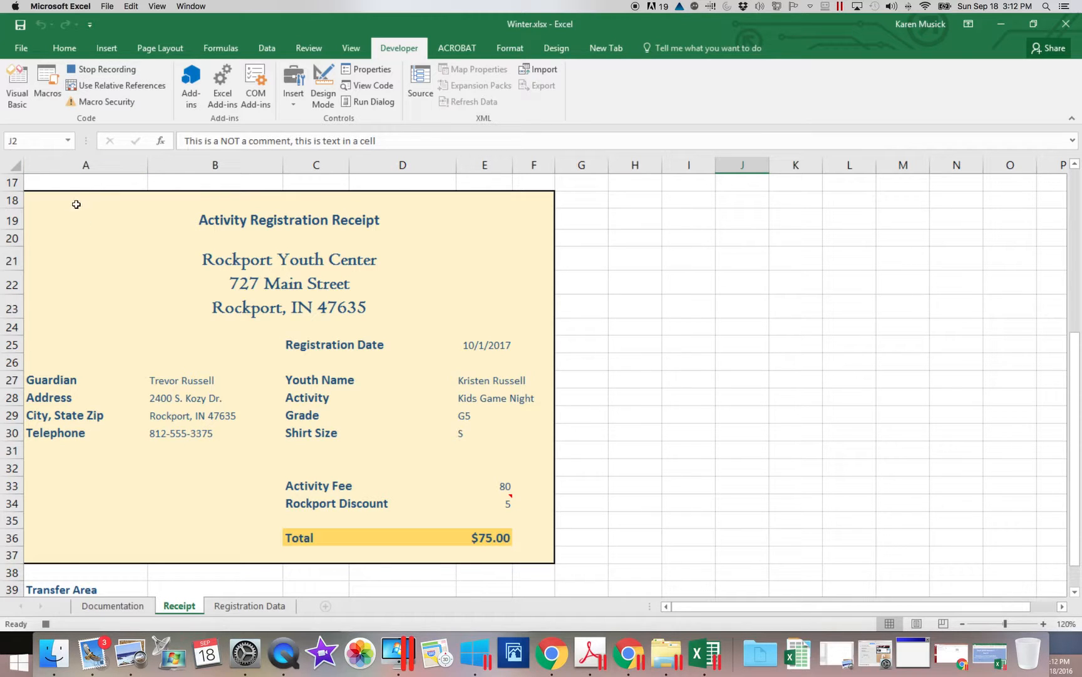
Set the receipt range A18:F37 as the print area of the Receipt sheet.
{"action": "left_click_drag", "start_coordinate": [63, 199], "coordinate": [523, 549]}
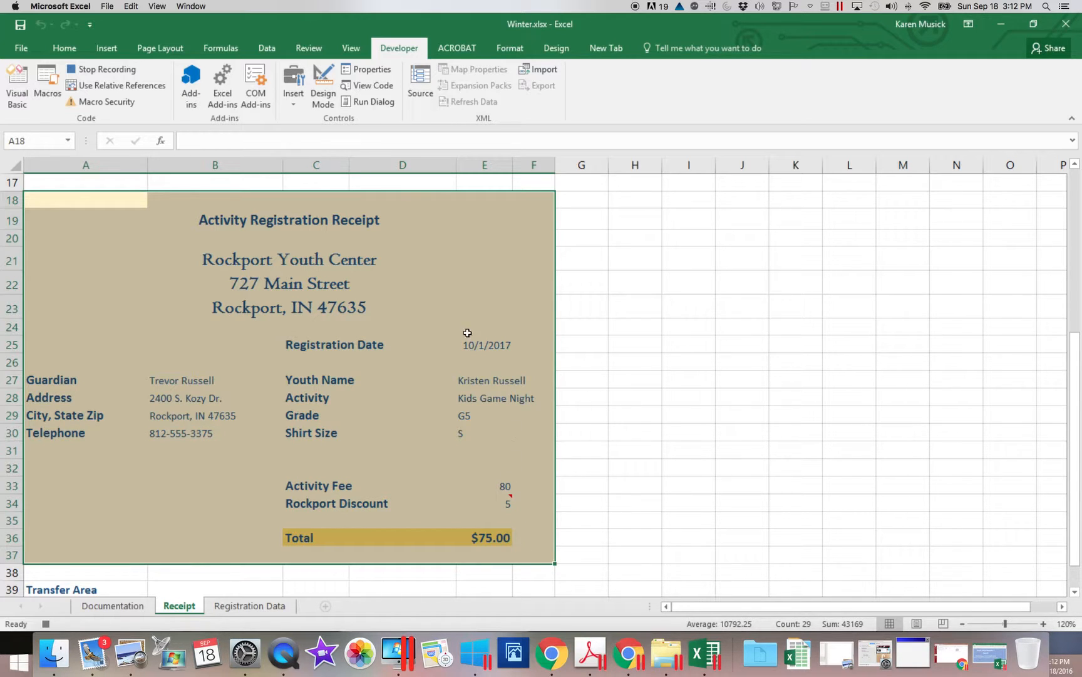
{"action": "left_click", "coordinate": [175, 47]}
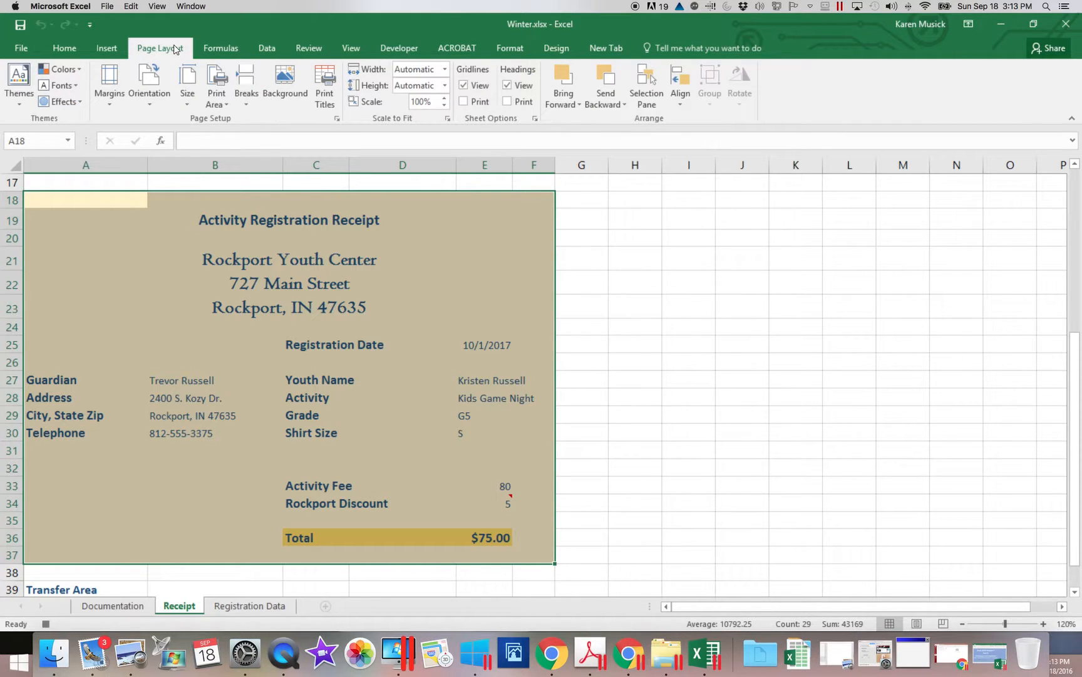
{"action": "left_click", "coordinate": [221, 106]}
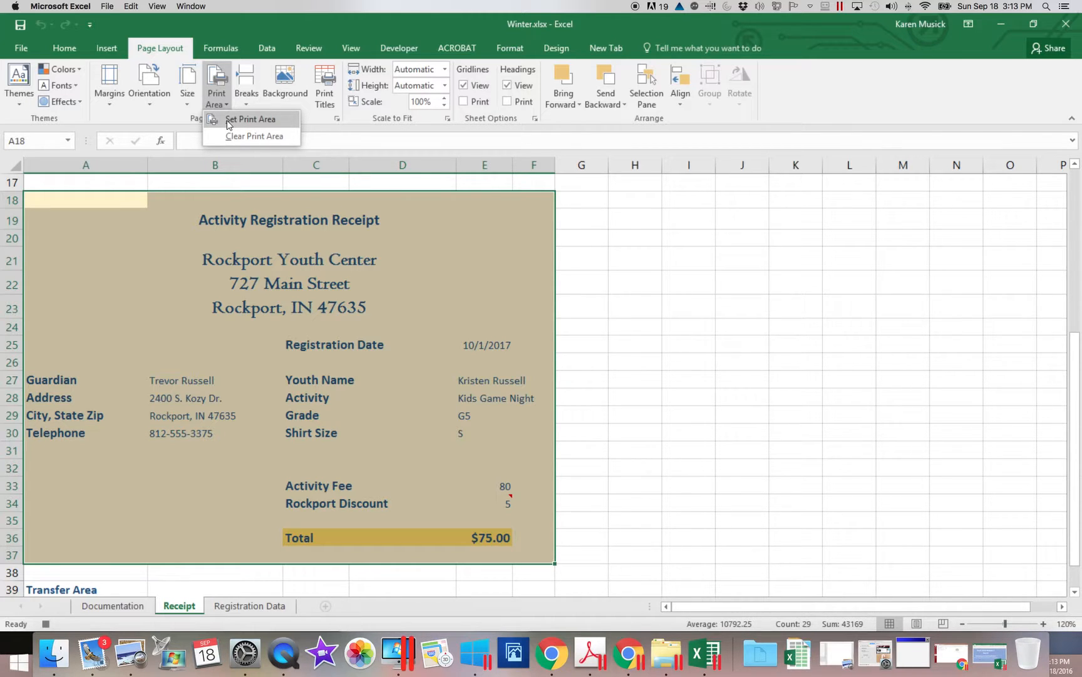
{"action": "left_click", "coordinate": [228, 121]}
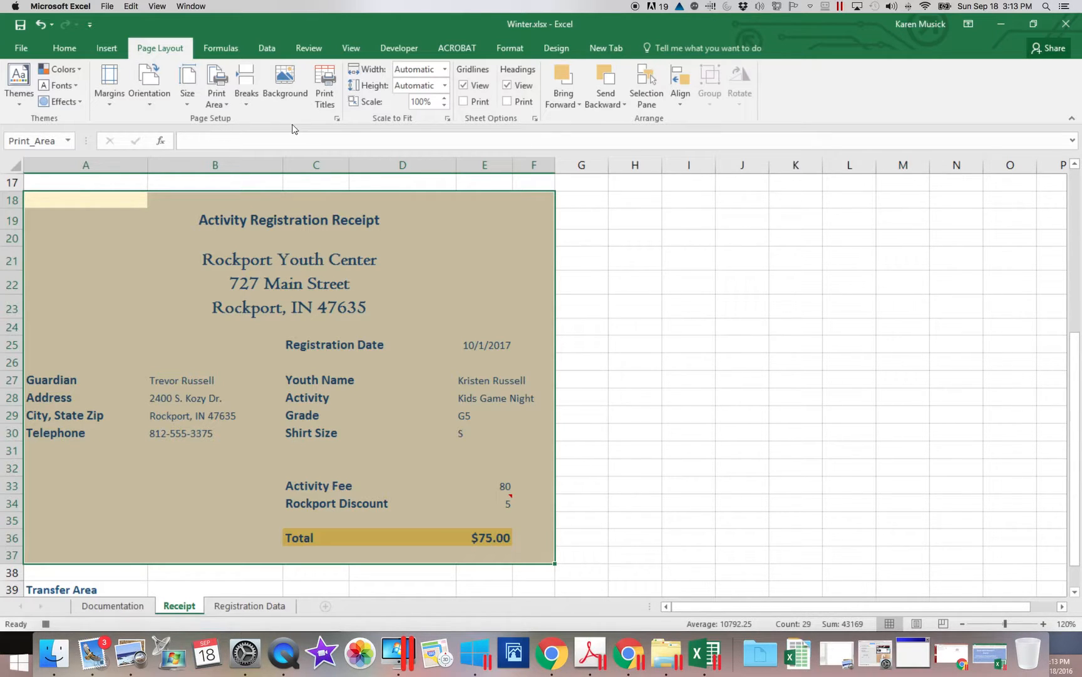
In the page setup, center the receipt horizontally on the page.
{"action": "left_click", "coordinate": [338, 119]}
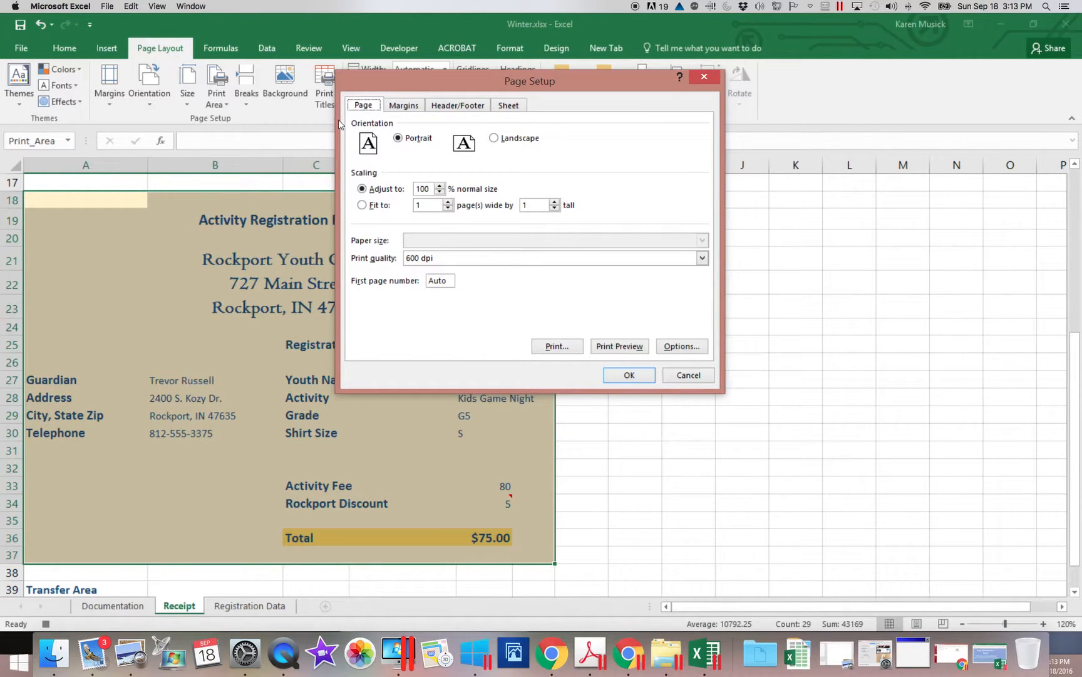
{"action": "left_click", "coordinate": [404, 108]}
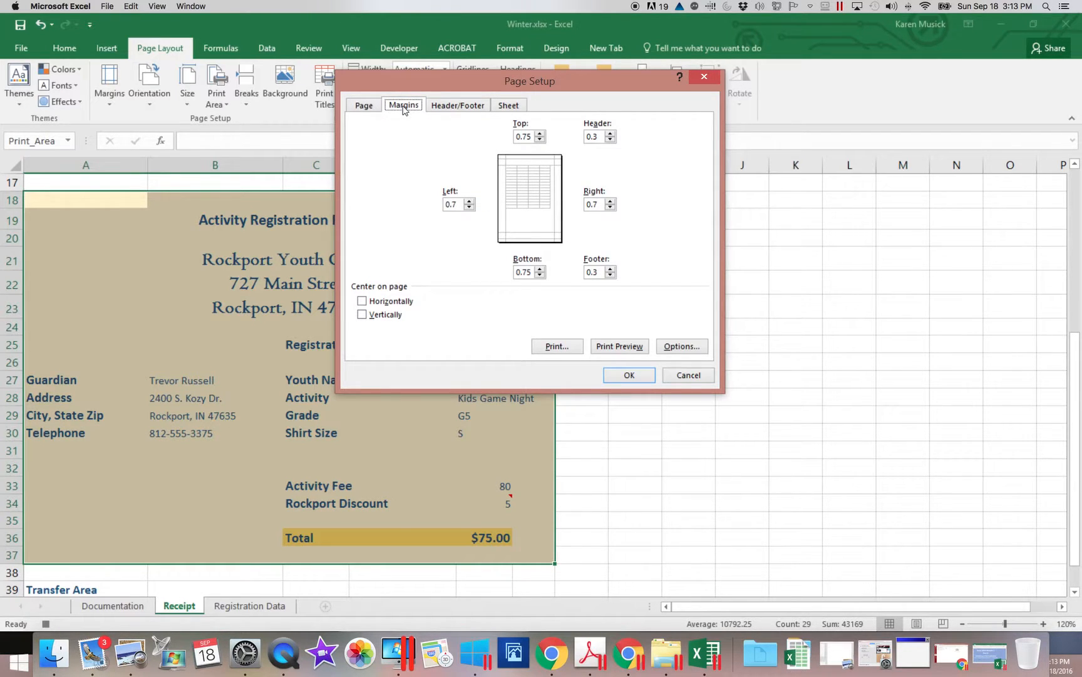
{"action": "left_click", "coordinate": [362, 303]}
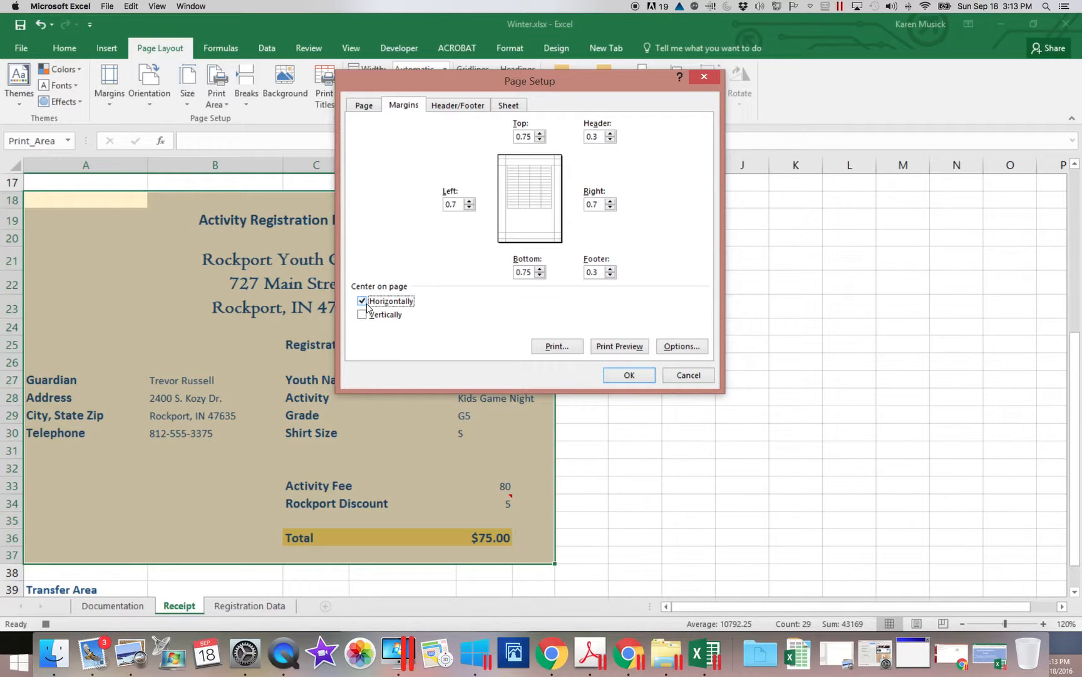
Add a custom header with the date and time in its right section and apply the page setup.
{"action": "left_click", "coordinate": [455, 111]}
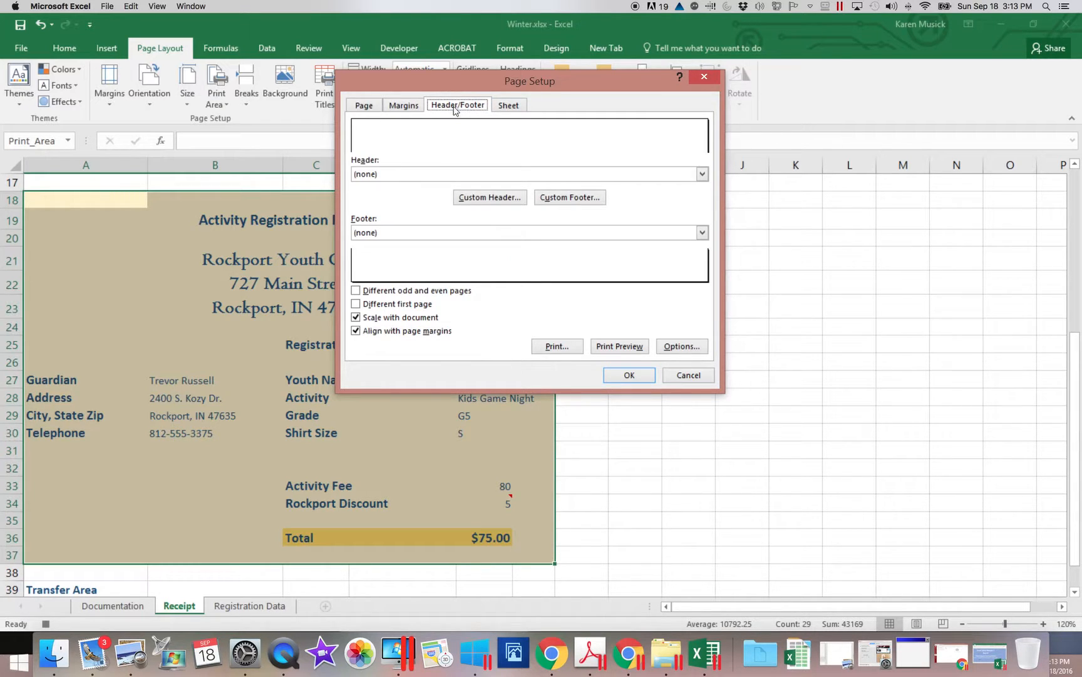
{"action": "left_click", "coordinate": [485, 199]}
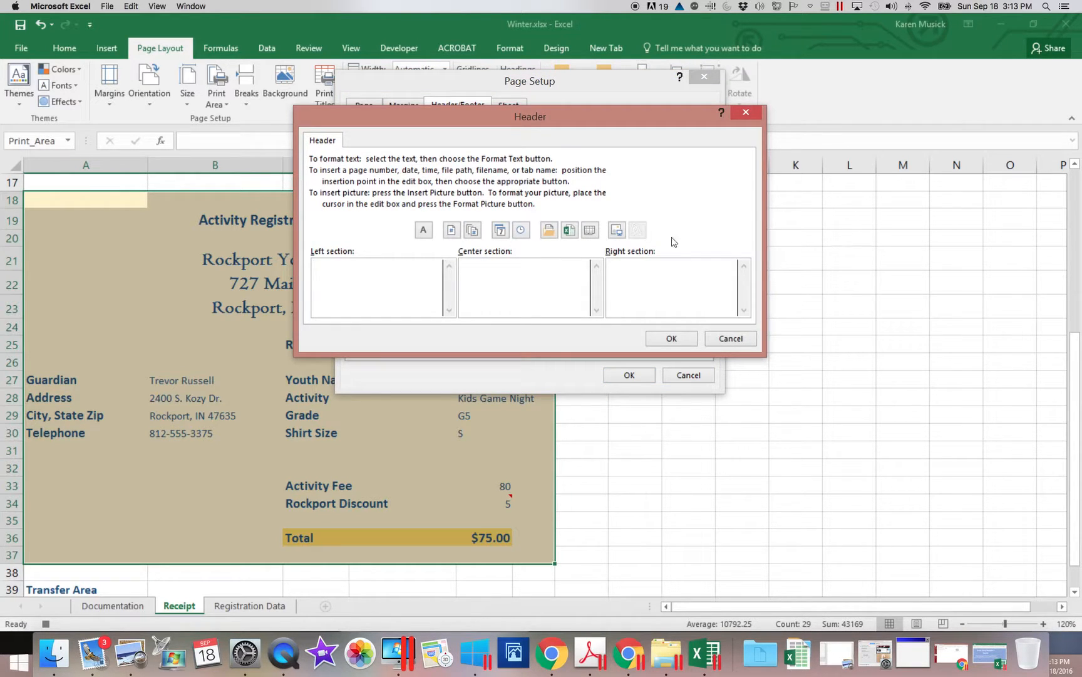
{"action": "left_click", "coordinate": [706, 267]}
{"action": "left_click", "coordinate": [500, 232]}
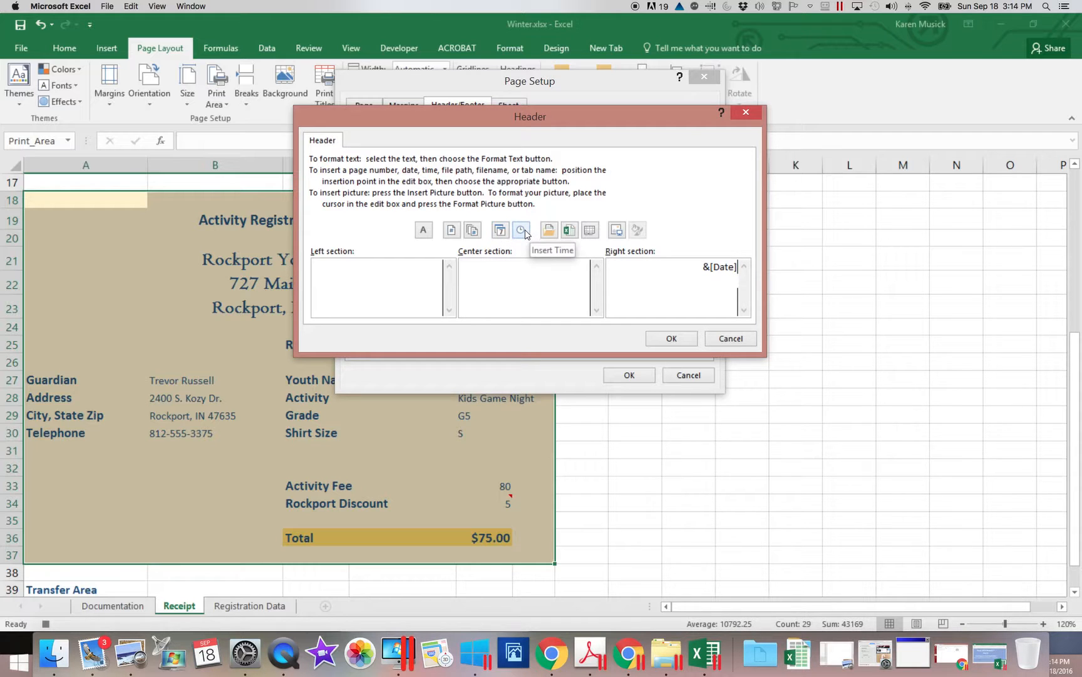
{"action": "left_click", "coordinate": [522, 231]}
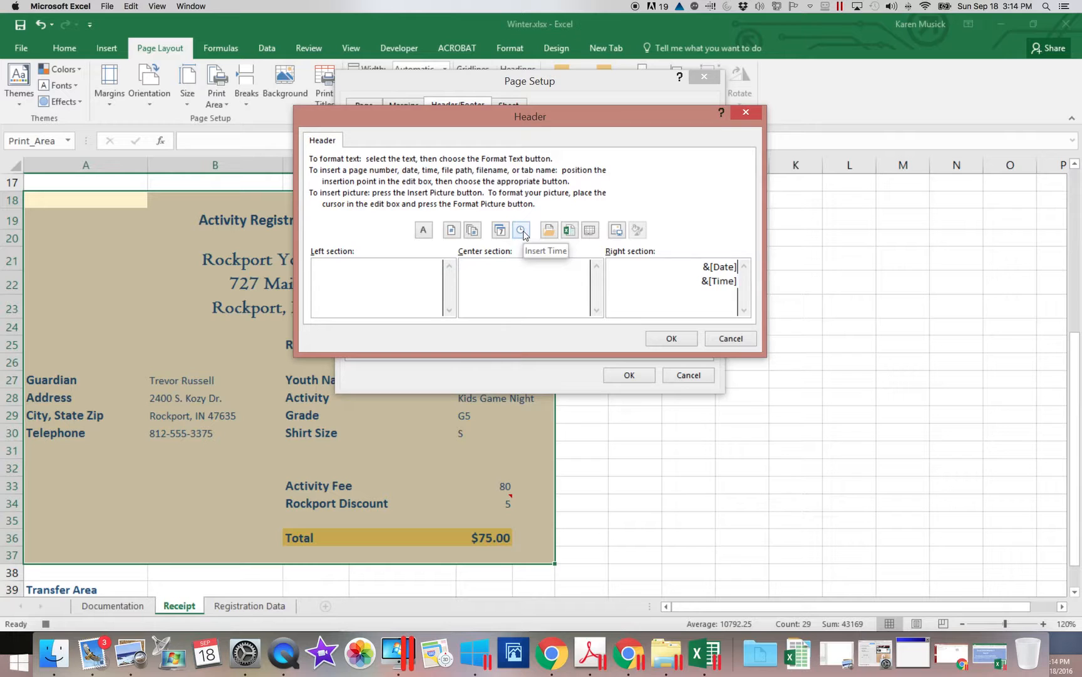
{"action": "left_click", "coordinate": [677, 341]}
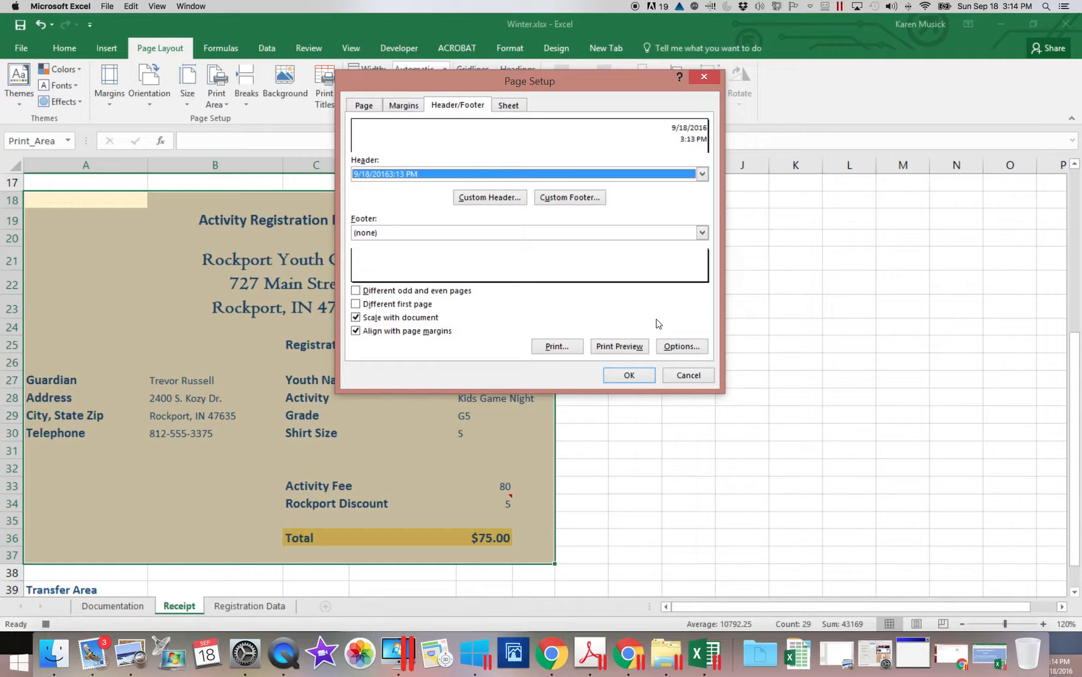
{"action": "left_click", "coordinate": [629, 375]}
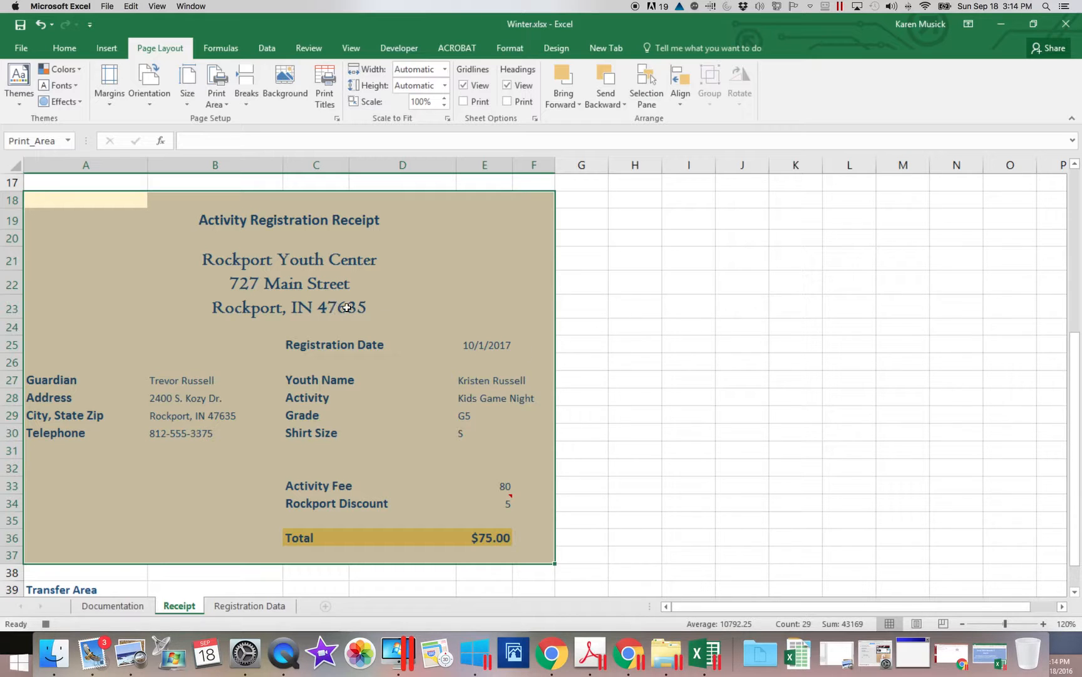
Publish the receipt as a PDF named Receipt, replacing the existing file, and close the opened PDF.
{"action": "left_click", "coordinate": [24, 48]}
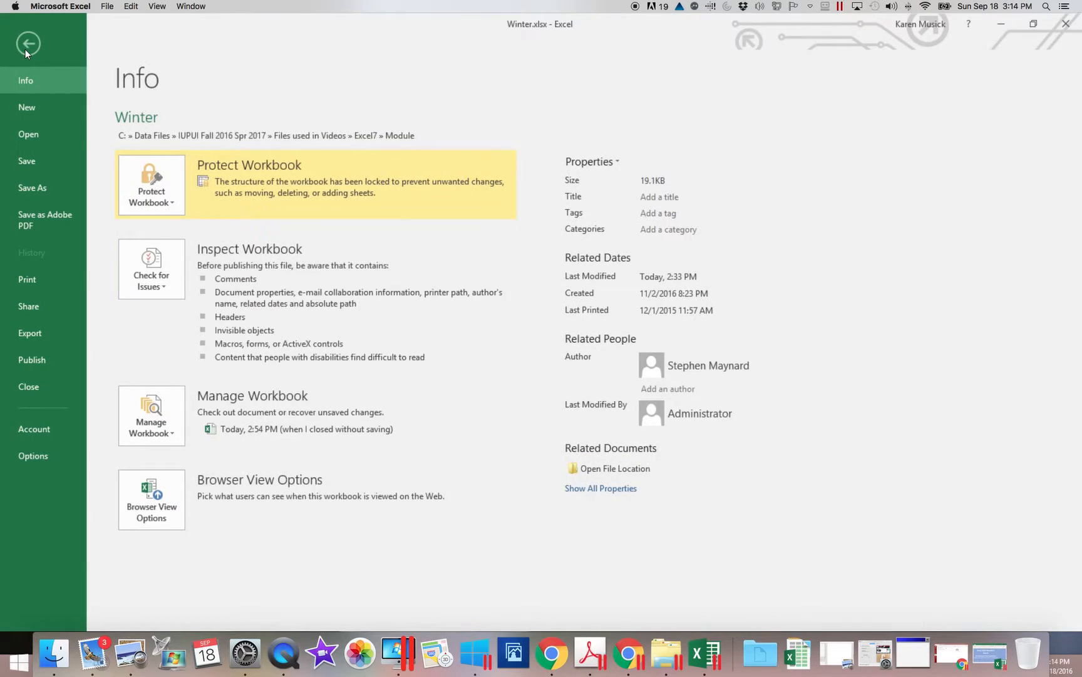
{"action": "left_click", "coordinate": [46, 336]}
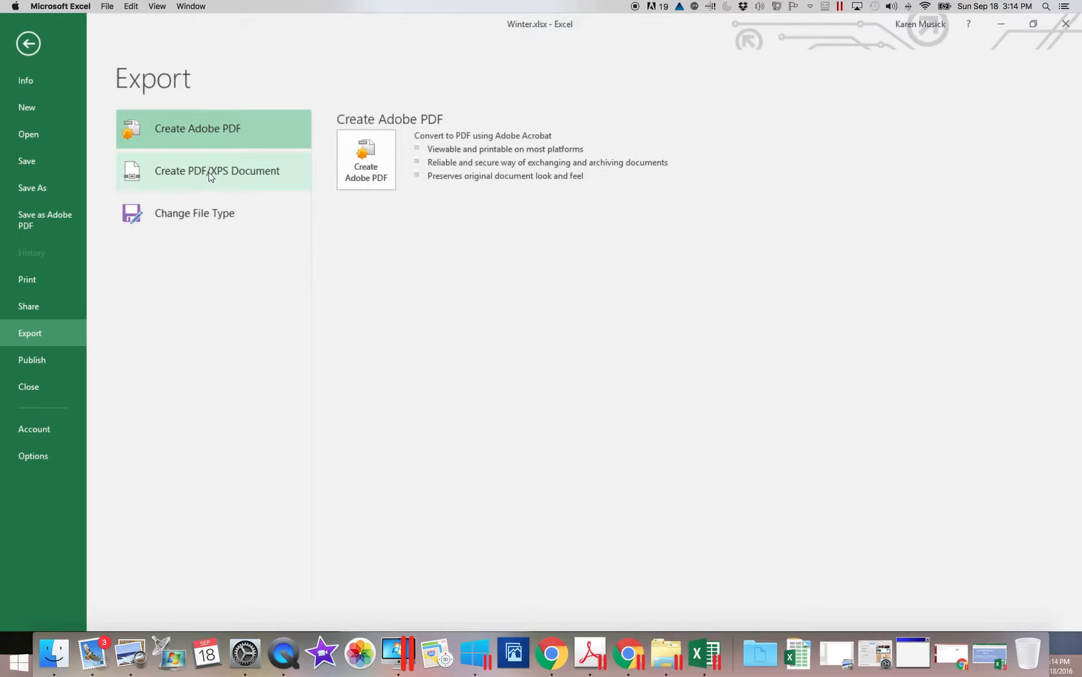
{"action": "left_click", "coordinate": [229, 179]}
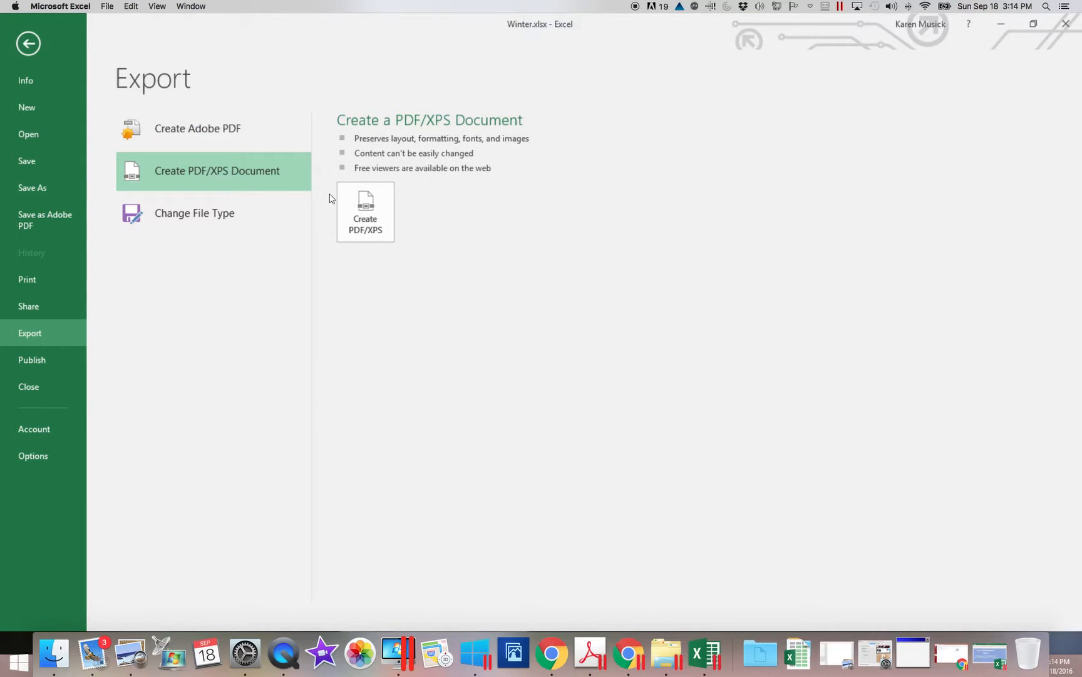
{"action": "left_click", "coordinate": [373, 231]}
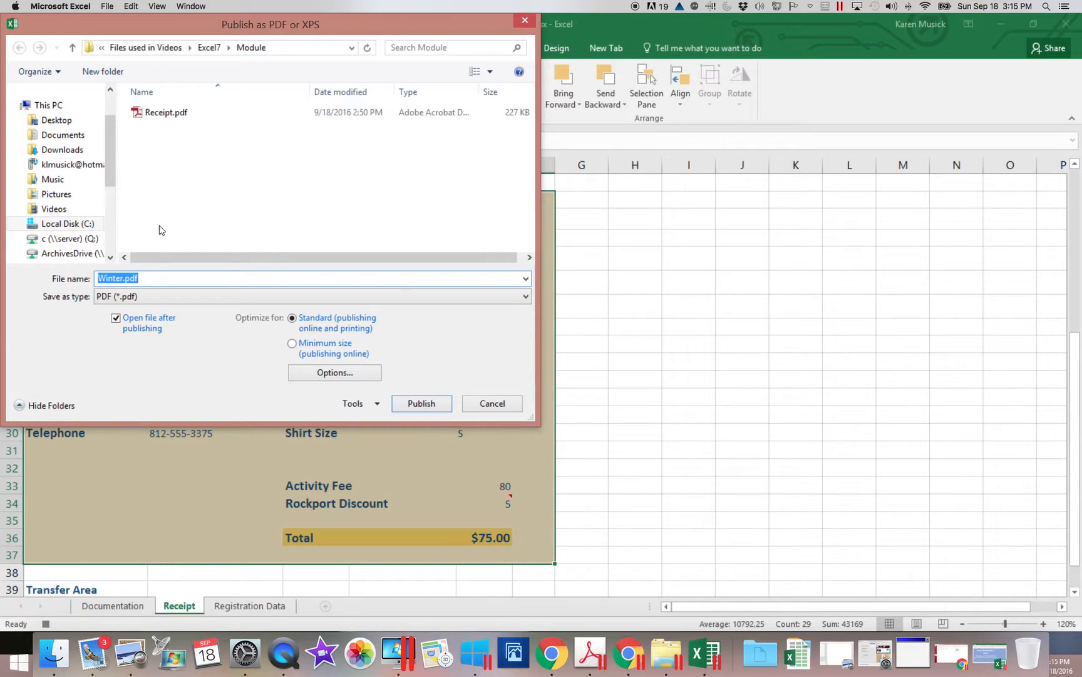
{"action": "type", "text": "Receipt"}
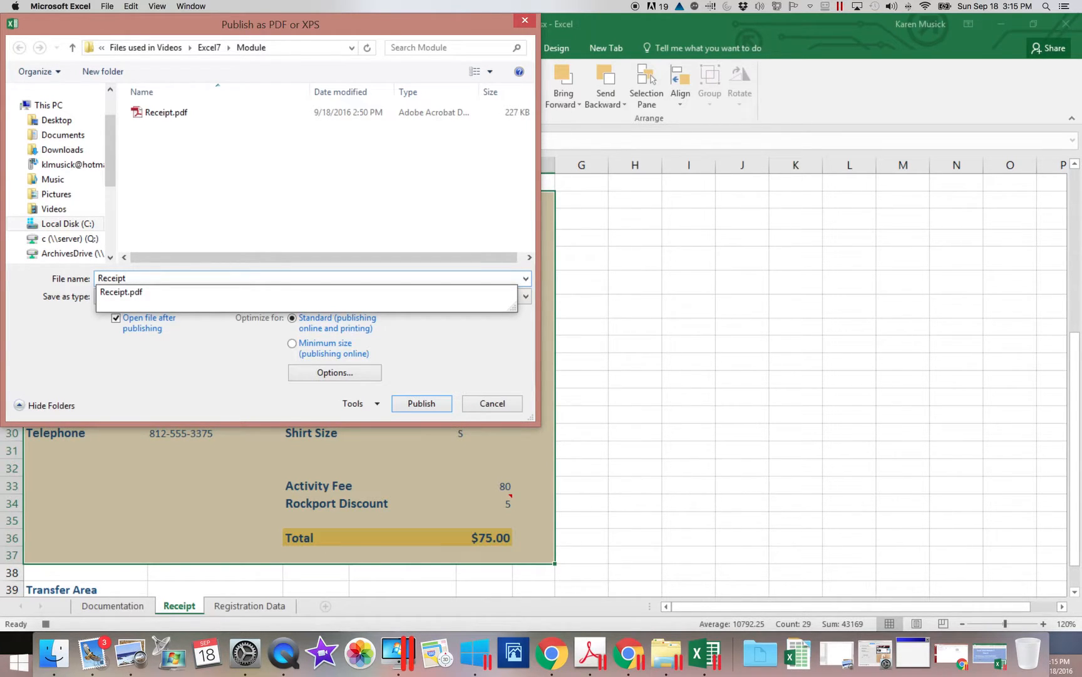
{"action": "left_click", "coordinate": [450, 338]}
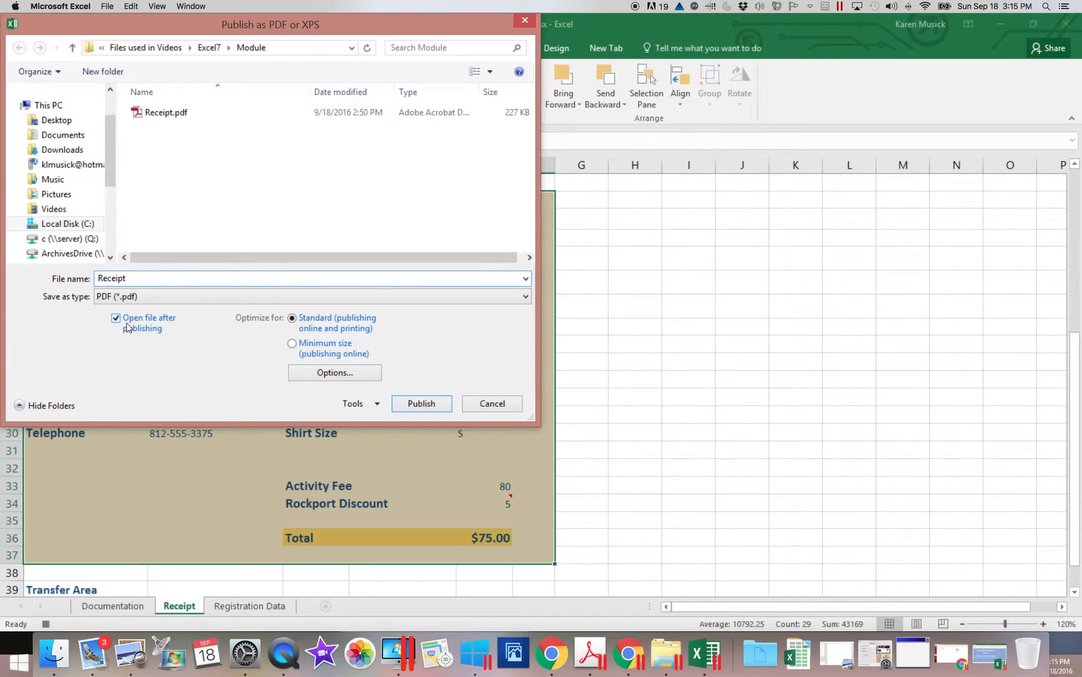
{"action": "left_click", "coordinate": [421, 404]}
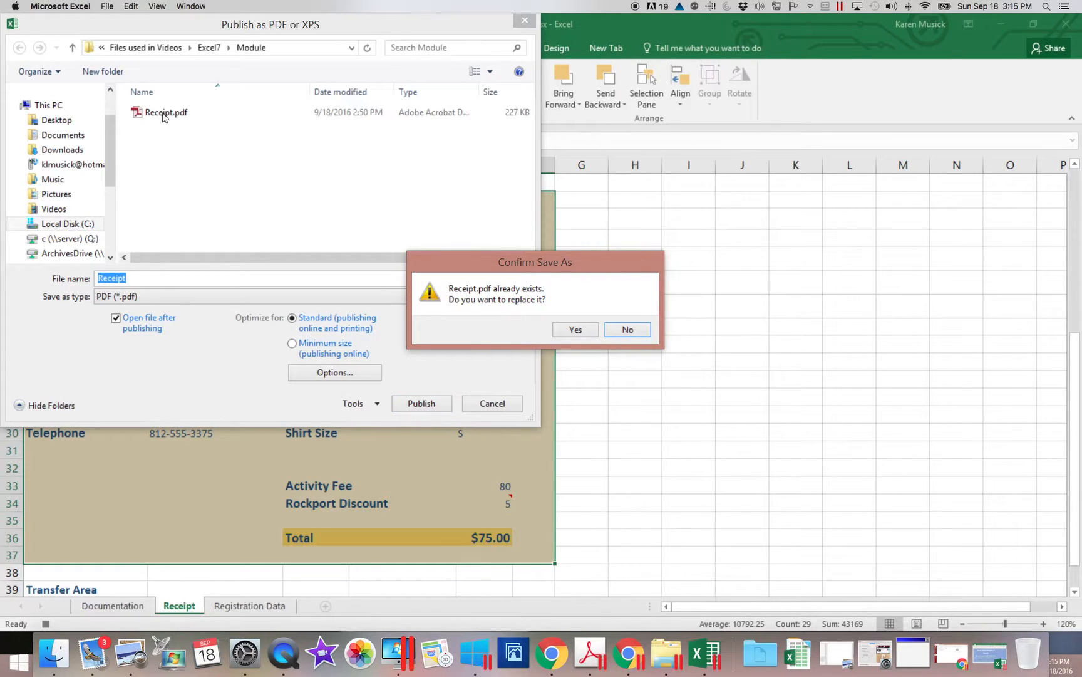
{"action": "left_click", "coordinate": [581, 332]}
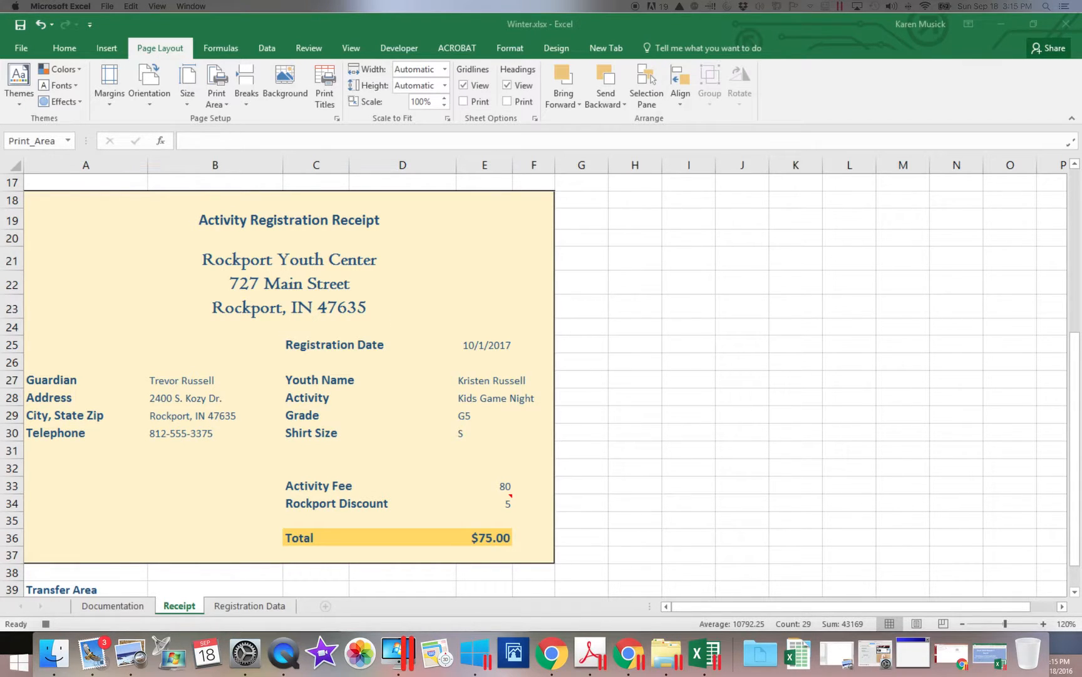
{"action": "left_click_drag", "start_coordinate": [30, 62], "coordinate": [488, 56]}
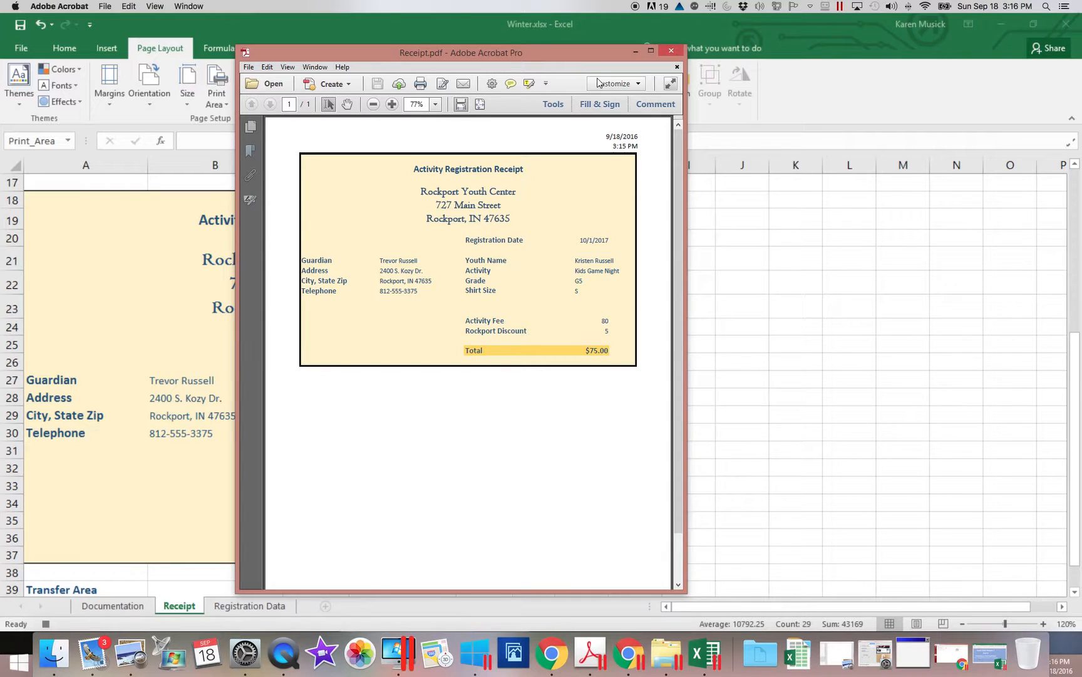
{"action": "left_click", "coordinate": [673, 54]}
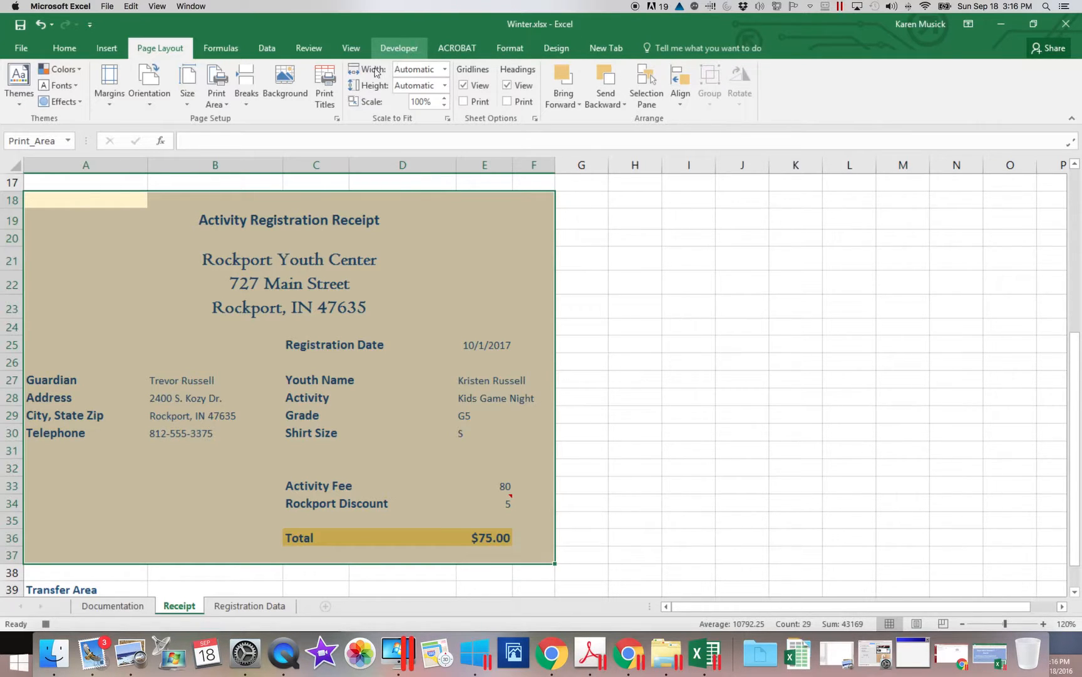
Clear the Receipt sheet's print area and turn off horizontal centering in the page setup.
{"action": "left_click", "coordinate": [219, 105]}
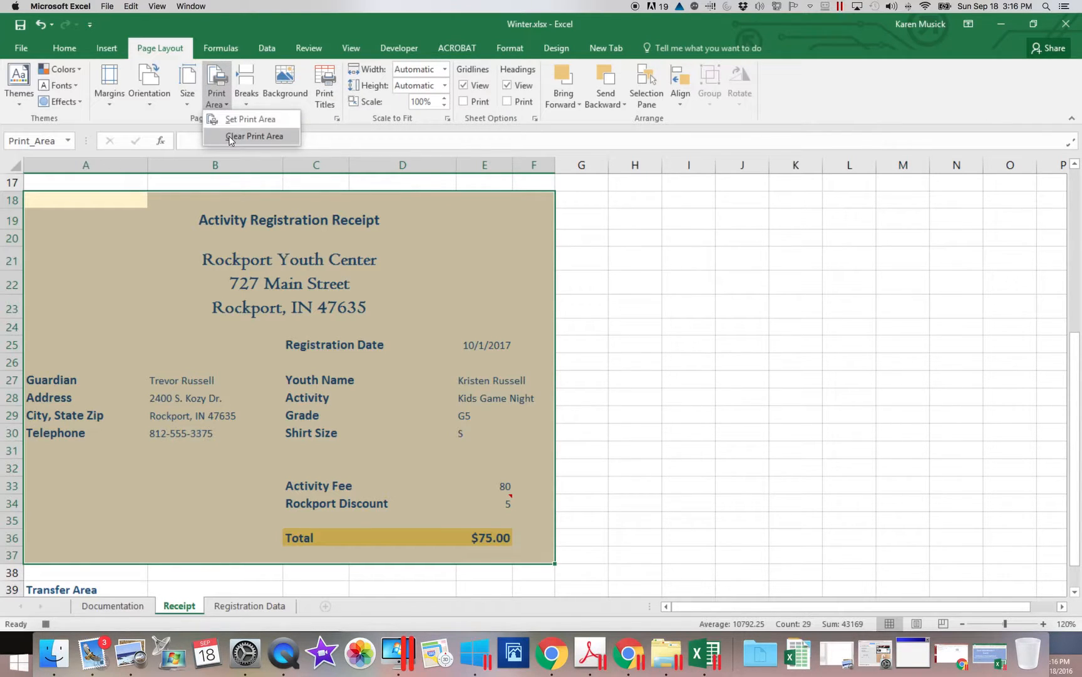
{"action": "left_click", "coordinate": [230, 137]}
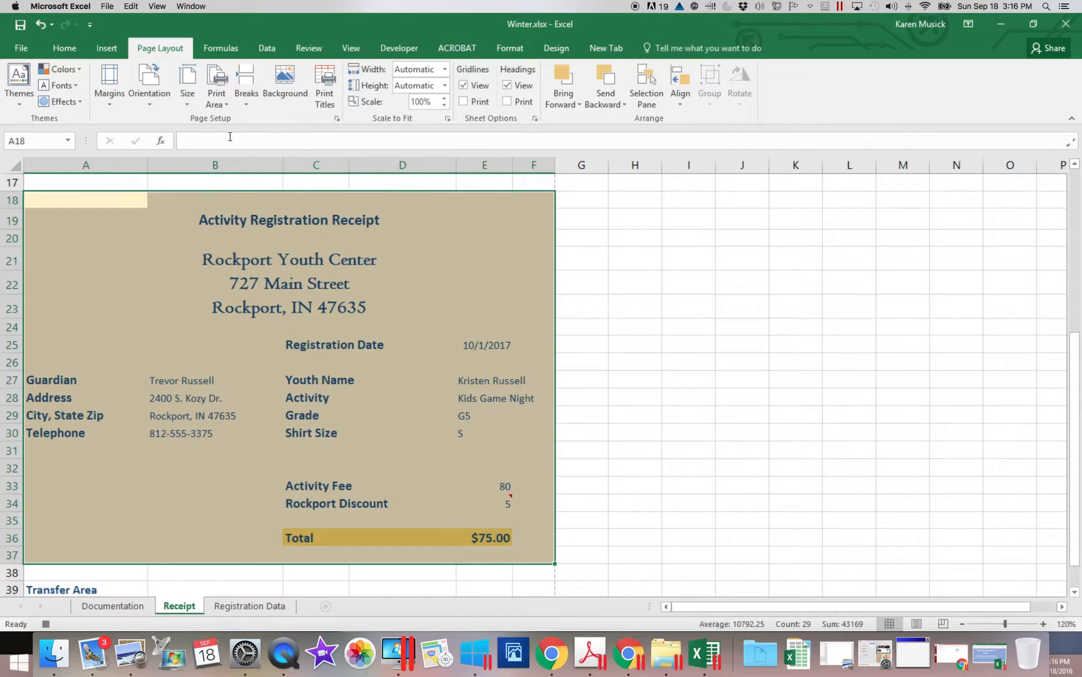
{"action": "left_click", "coordinate": [338, 119]}
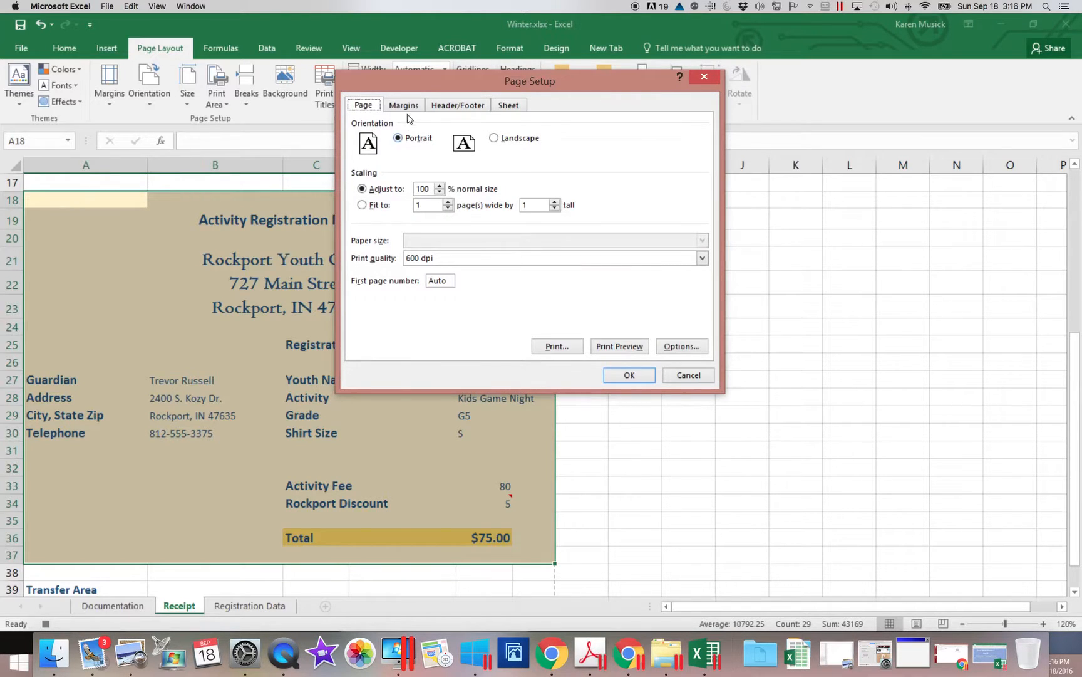
{"action": "left_click", "coordinate": [404, 106]}
{"action": "left_click", "coordinate": [363, 301]}
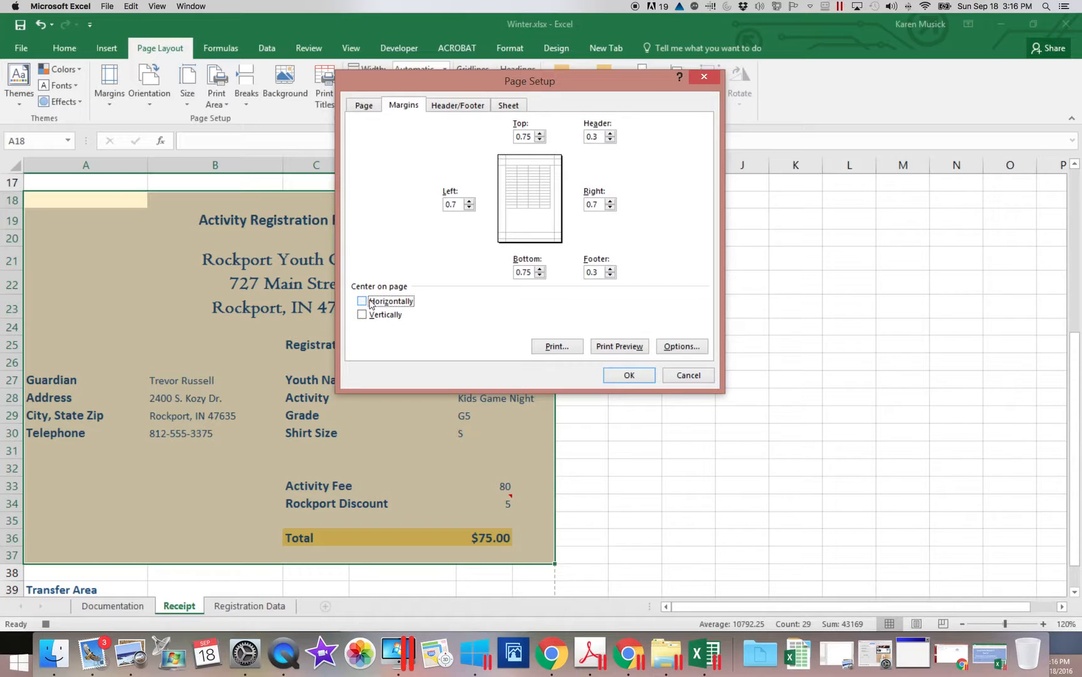
Remove the date and time from the right section of the custom header and apply the page setup.
{"action": "left_click", "coordinate": [466, 107]}
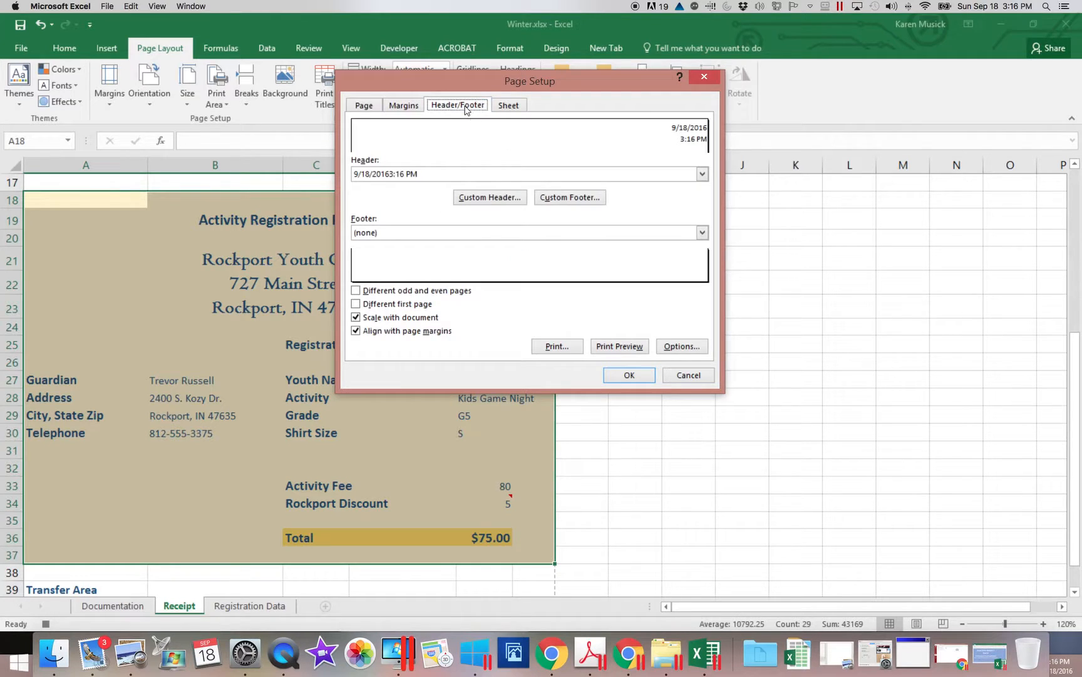
{"action": "left_click", "coordinate": [487, 198]}
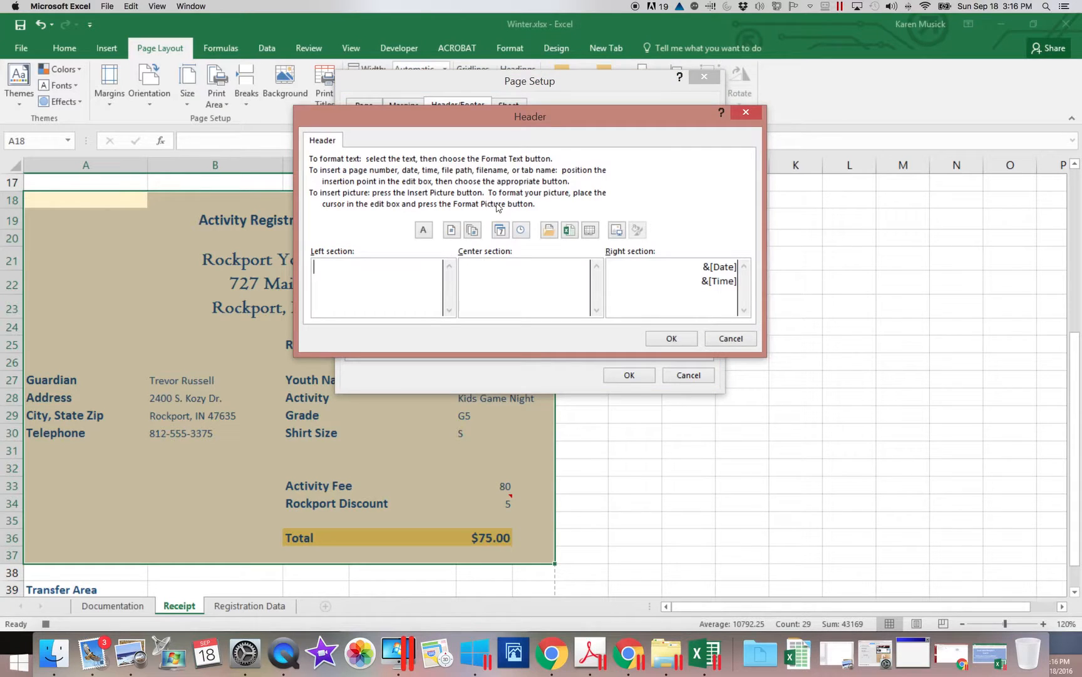
{"action": "left_click_drag", "start_coordinate": [703, 266], "coordinate": [759, 287]}
{"action": "key", "text": "Delete"}
{"action": "key", "text": "Delete"}
{"action": "left_click", "coordinate": [682, 338]}
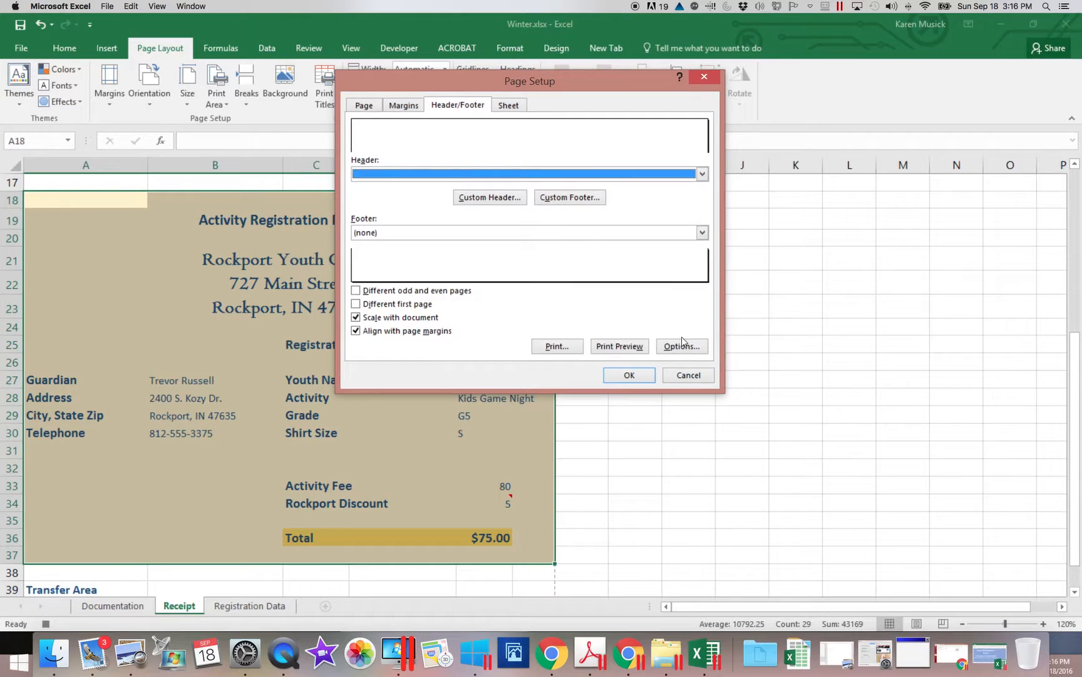
{"action": "left_click", "coordinate": [629, 375]}
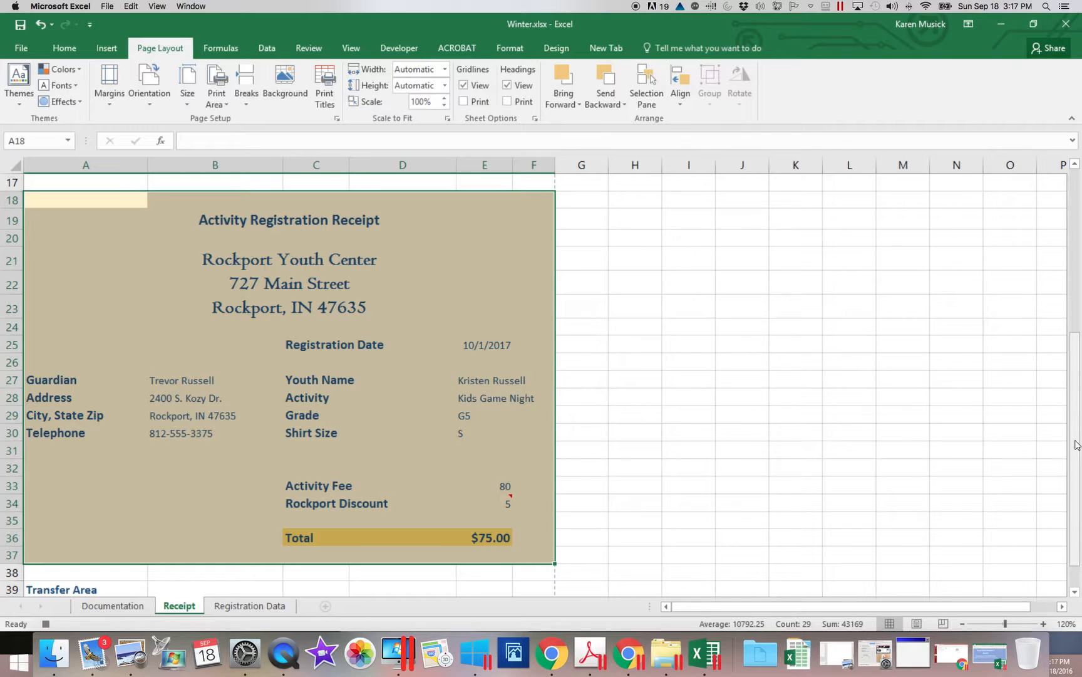
Select cell A1 on the Receipt sheet and stop recording the macro.
{"action": "left_click_drag", "start_coordinate": [1075, 482], "coordinate": [1073, 285]}
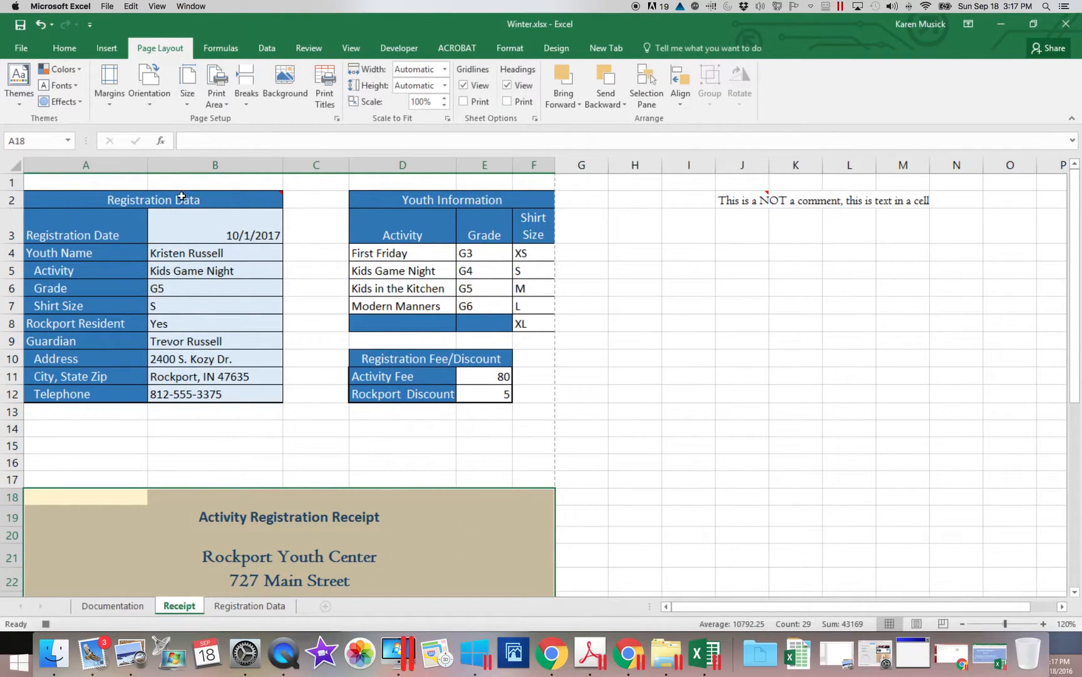
{"action": "left_click", "coordinate": [114, 185]}
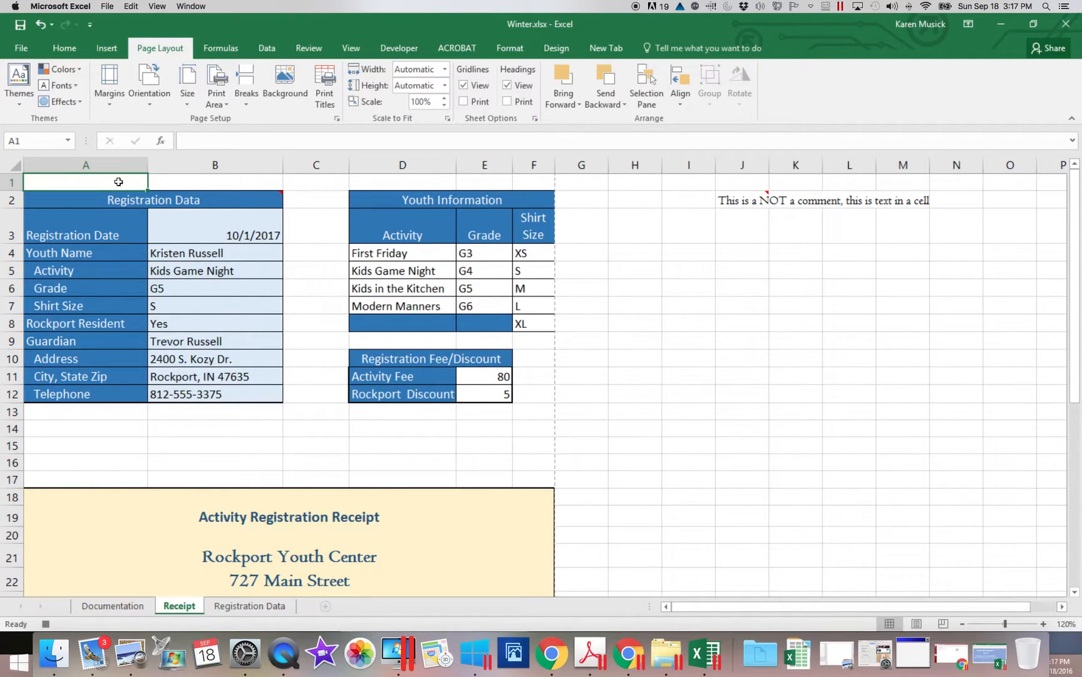
{"action": "scroll", "coordinate": [119, 181], "scroll_direction": "right", "scroll_amount": 5}
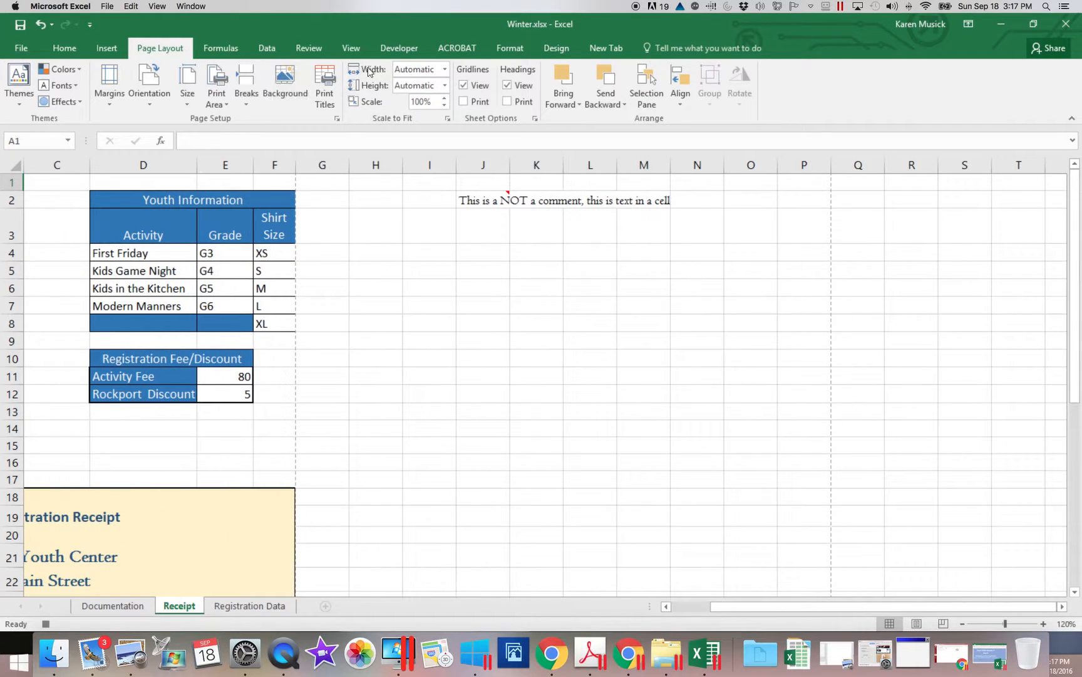
{"action": "left_click", "coordinate": [410, 50]}
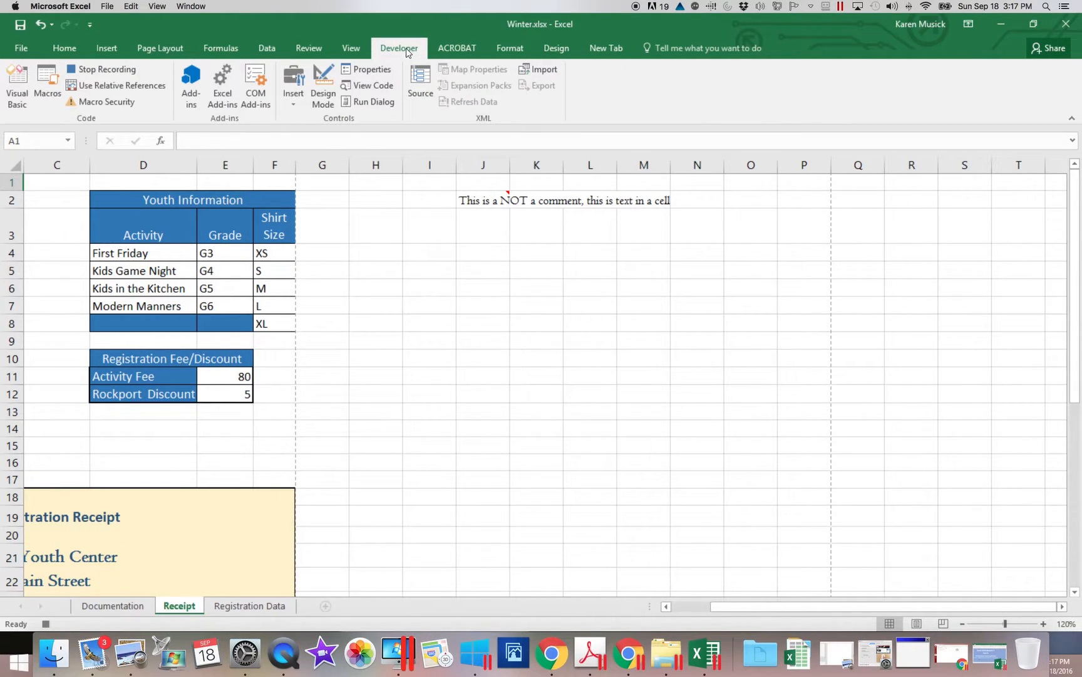
{"action": "left_click", "coordinate": [107, 68]}
From cell D15, run the PDFReceipt macro from the list of macros and close the PDF it opens.
{"action": "left_click", "coordinate": [851, 607]}
{"action": "left_click_drag", "start_coordinate": [851, 607], "coordinate": [701, 605]}
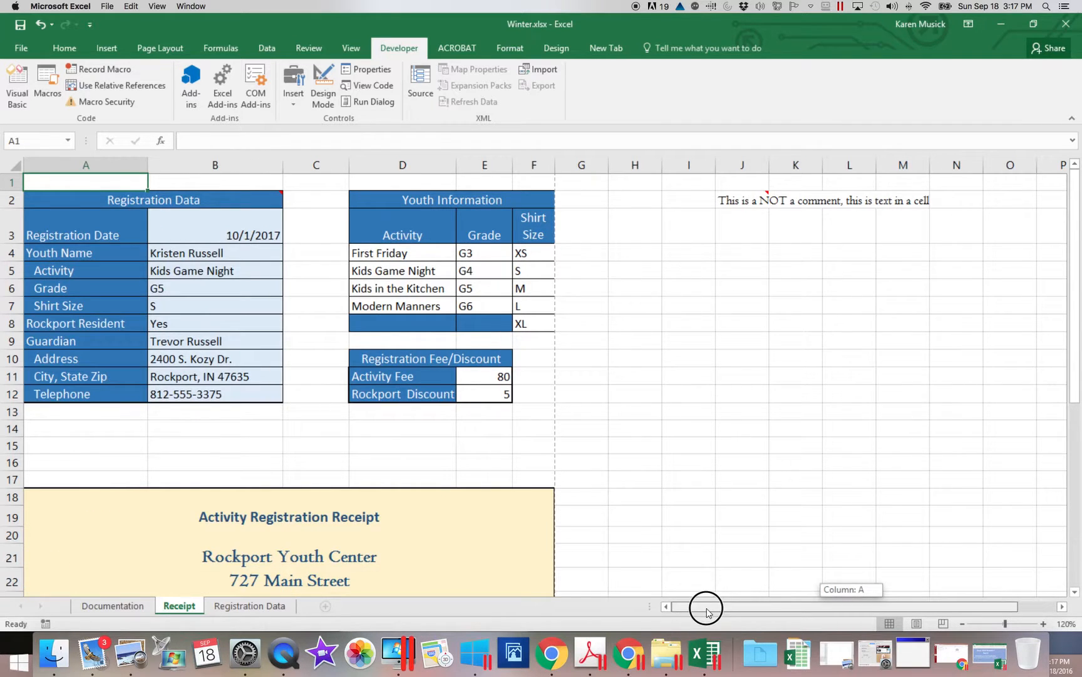
{"action": "left_click", "coordinate": [394, 446]}
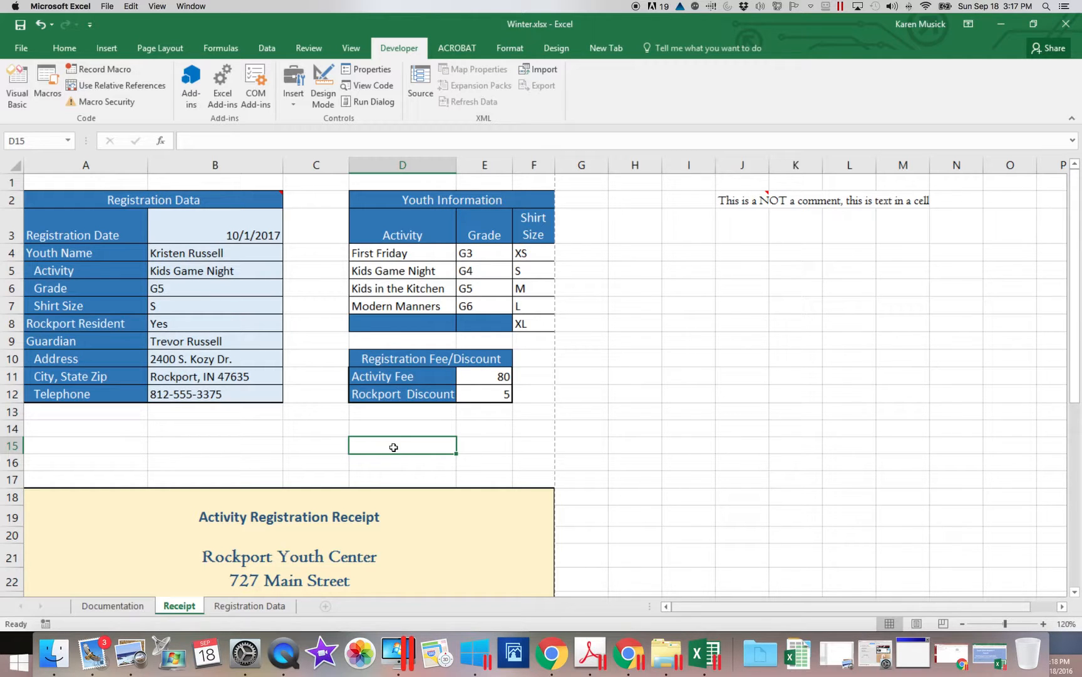
{"action": "scroll", "coordinate": [393, 446], "scroll_direction": "right", "scroll_amount": 3}
{"action": "left_click_drag", "start_coordinate": [749, 605], "coordinate": [628, 604]}
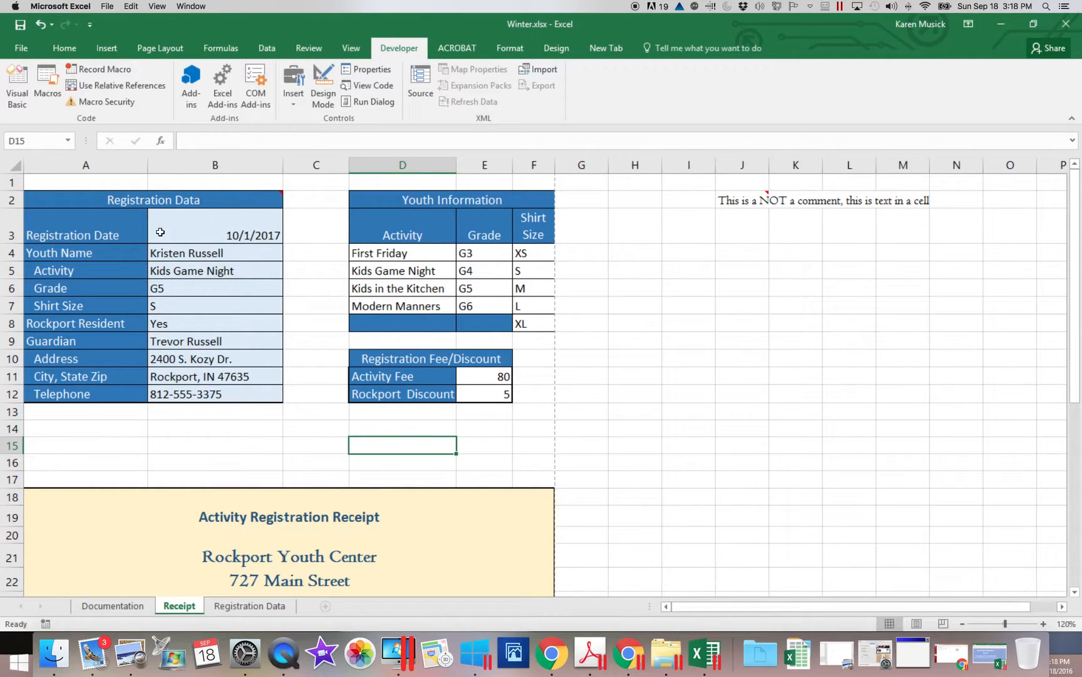
{"action": "left_click", "coordinate": [49, 94]}
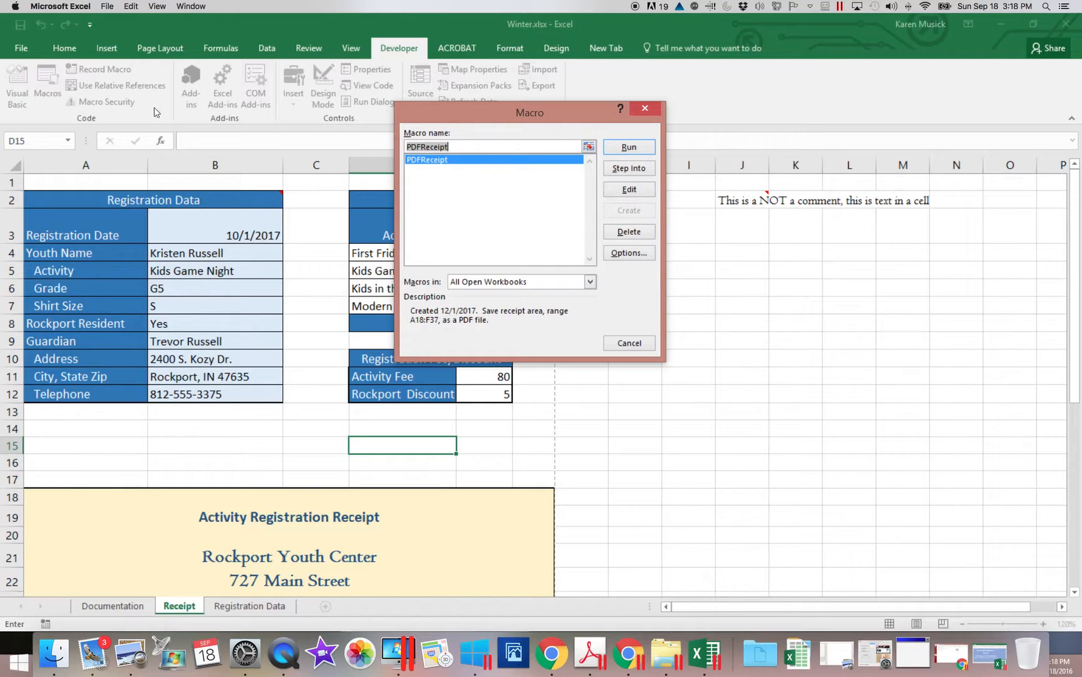
{"action": "left_click", "coordinate": [629, 147]}
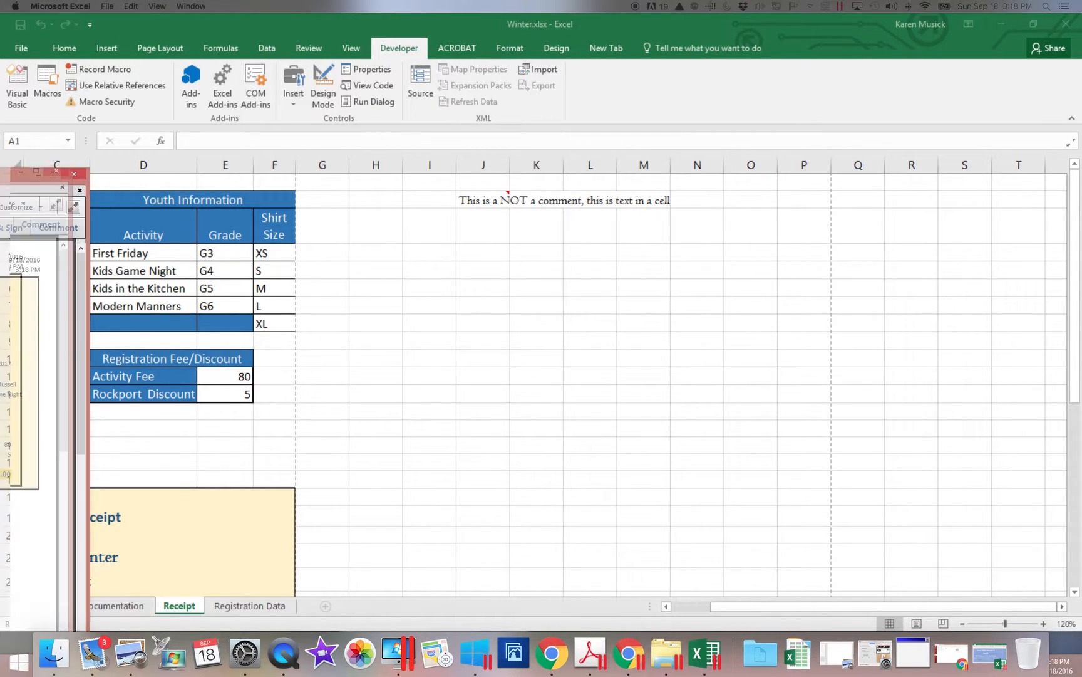
{"action": "left_click_drag", "start_coordinate": [303, 181], "coordinate": [587, 73]}
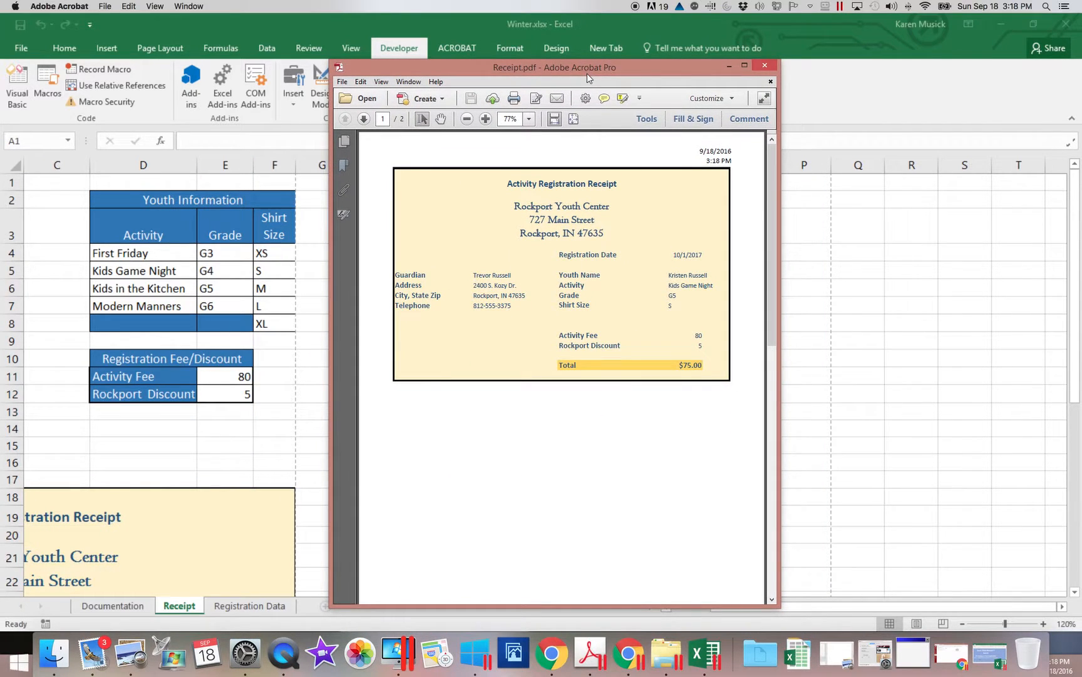
{"action": "left_click", "coordinate": [764, 64]}
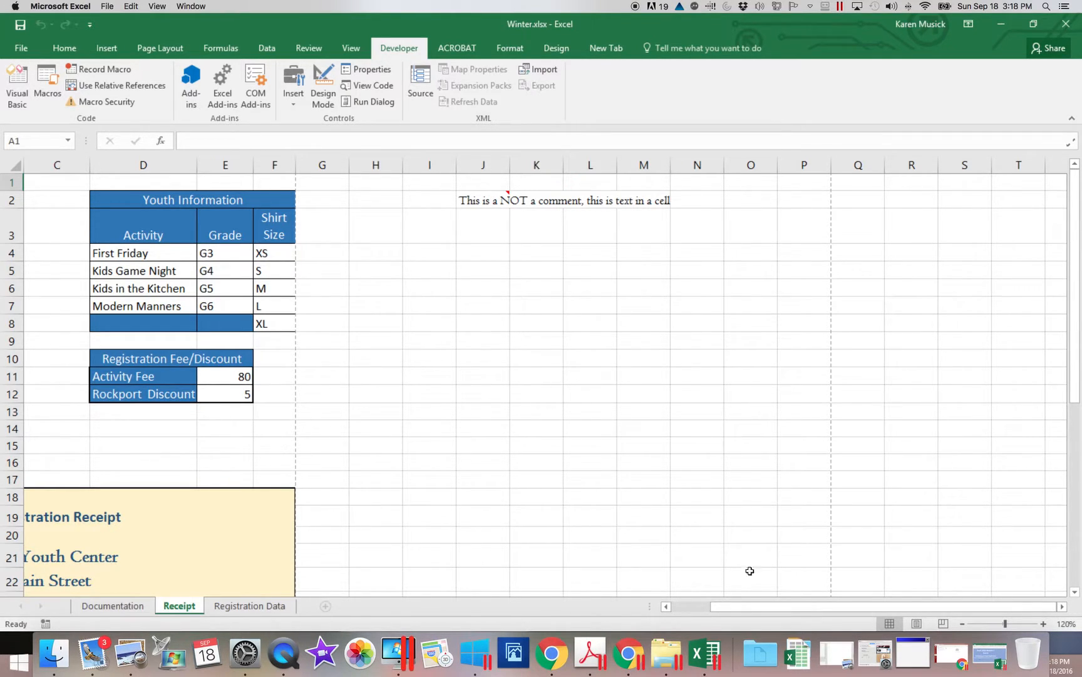
From cell B16, run the PDFReceipt macro through its assigned shortcut and close the resulting PDF.
{"action": "left_click_drag", "start_coordinate": [752, 612], "coordinate": [691, 612]}
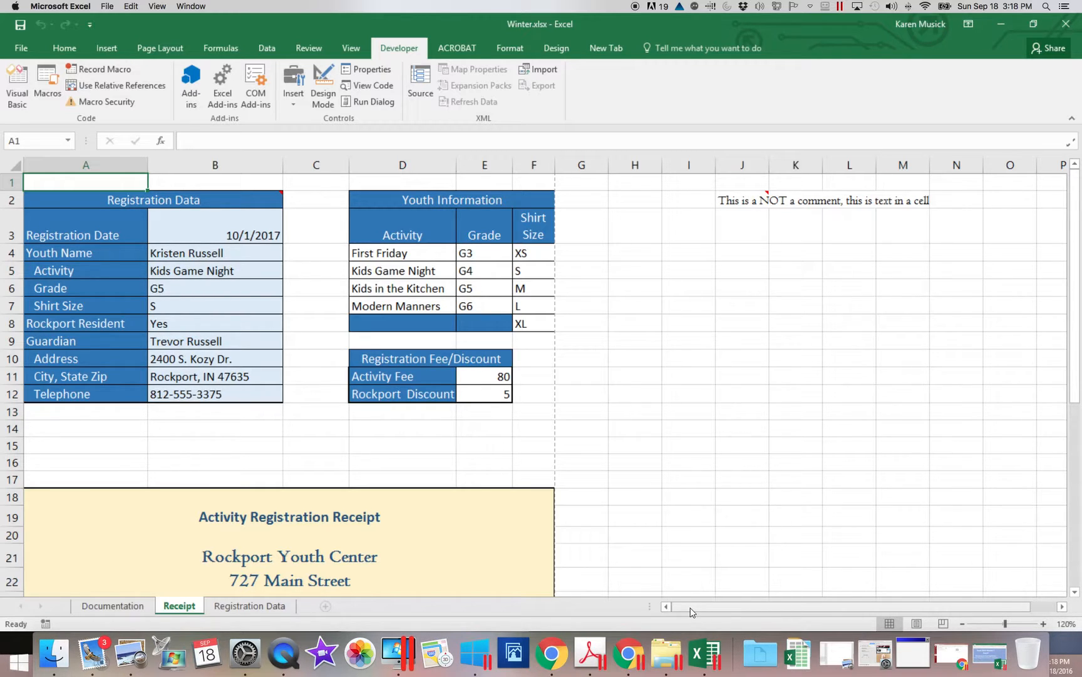
{"action": "left_click", "coordinate": [193, 459]}
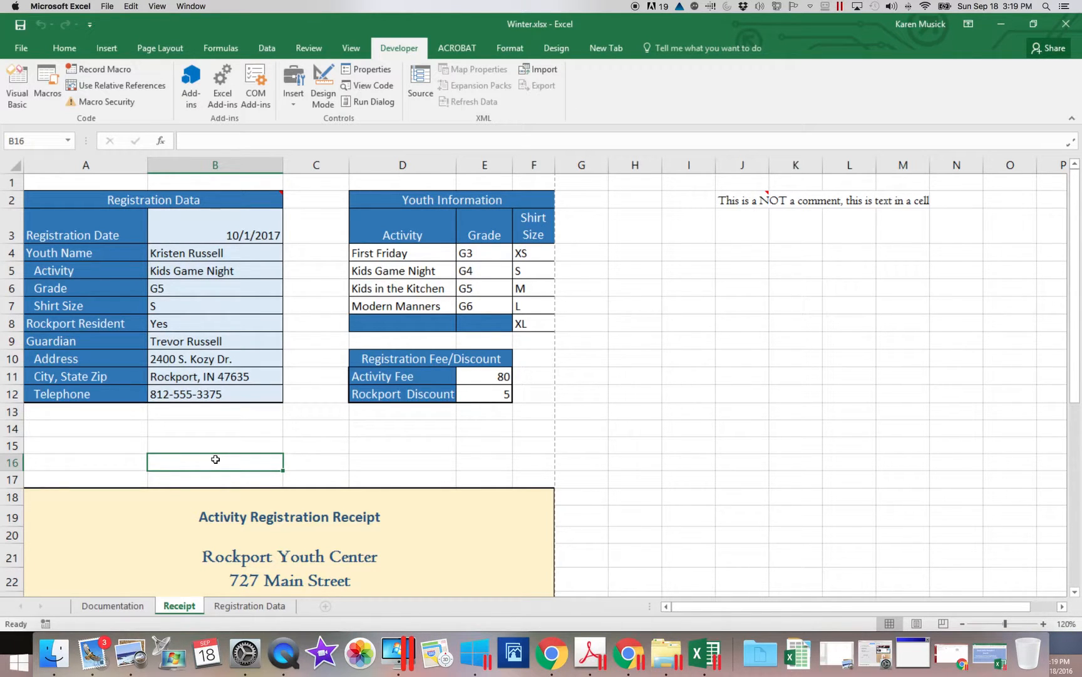
{"action": "key", "text": "ctrl+r"}
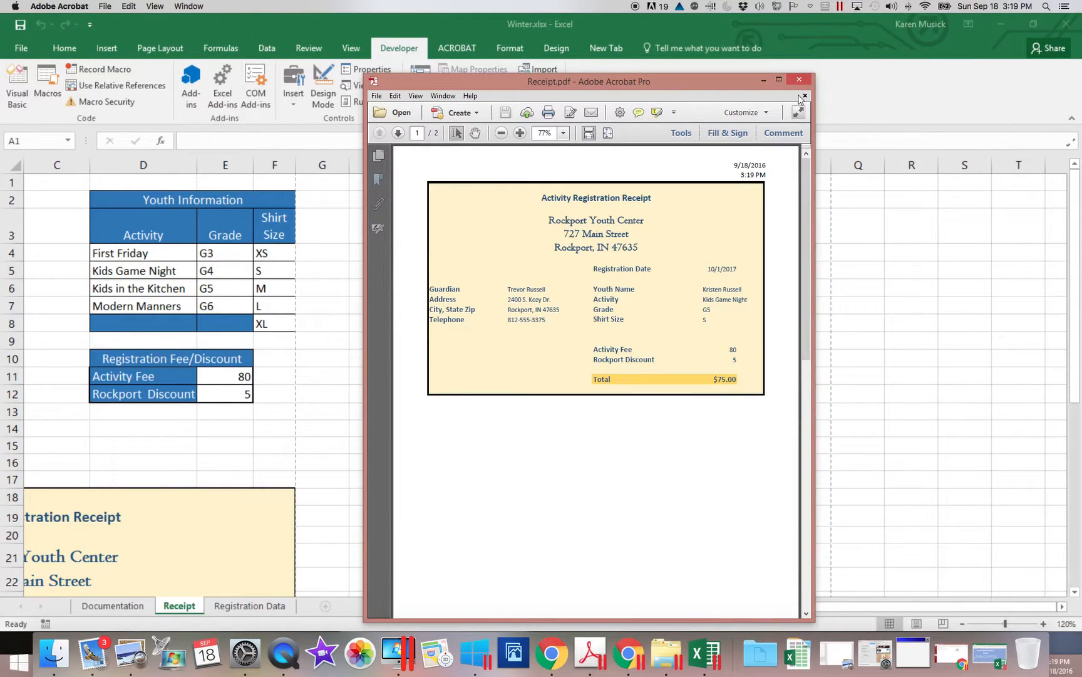
{"action": "left_click", "coordinate": [799, 80]}
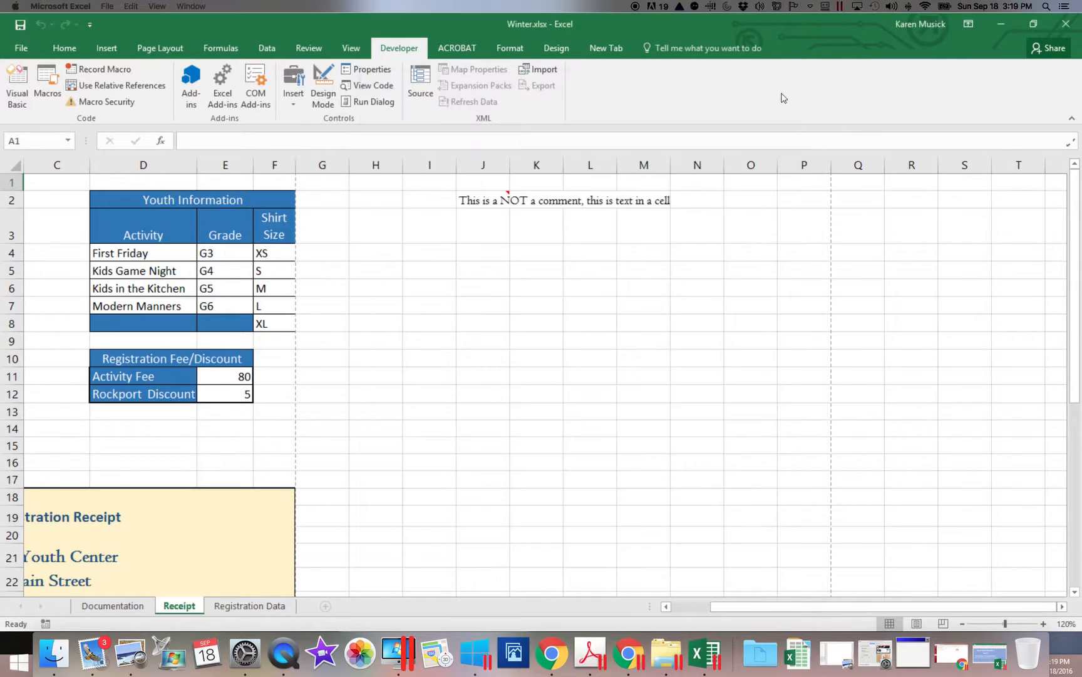
Look at the PDFReceipt entry in the list of macros and close the list without changing anything.
{"action": "left_click_drag", "start_coordinate": [756, 611], "coordinate": [669, 605]}
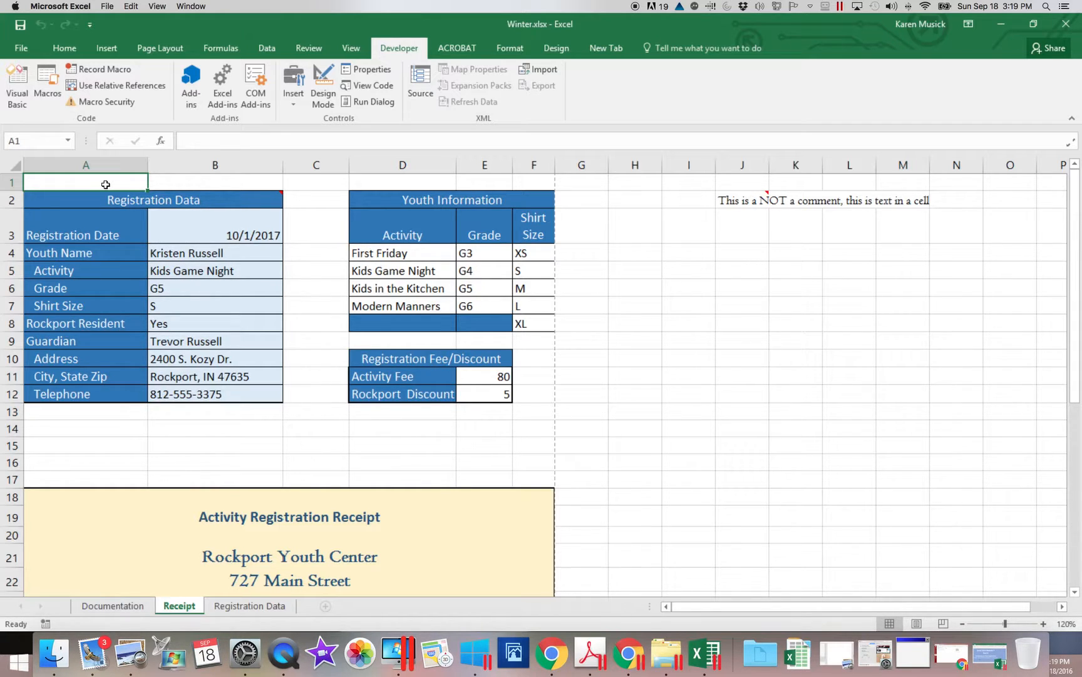
{"action": "left_click", "coordinate": [48, 101]}
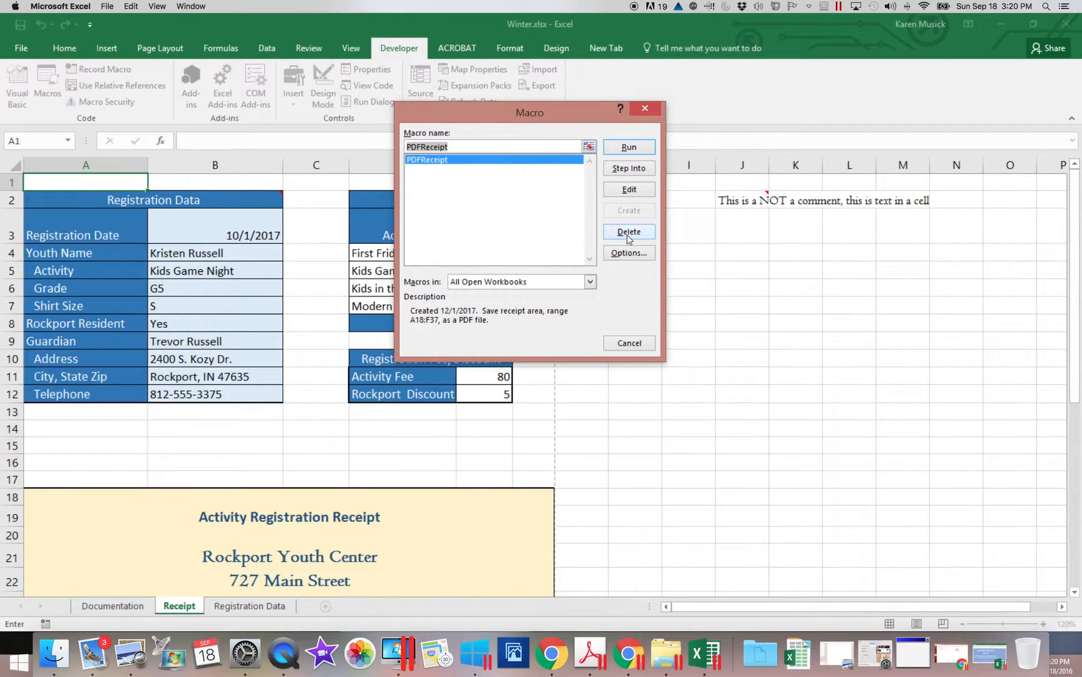
{"action": "left_click", "coordinate": [636, 346]}
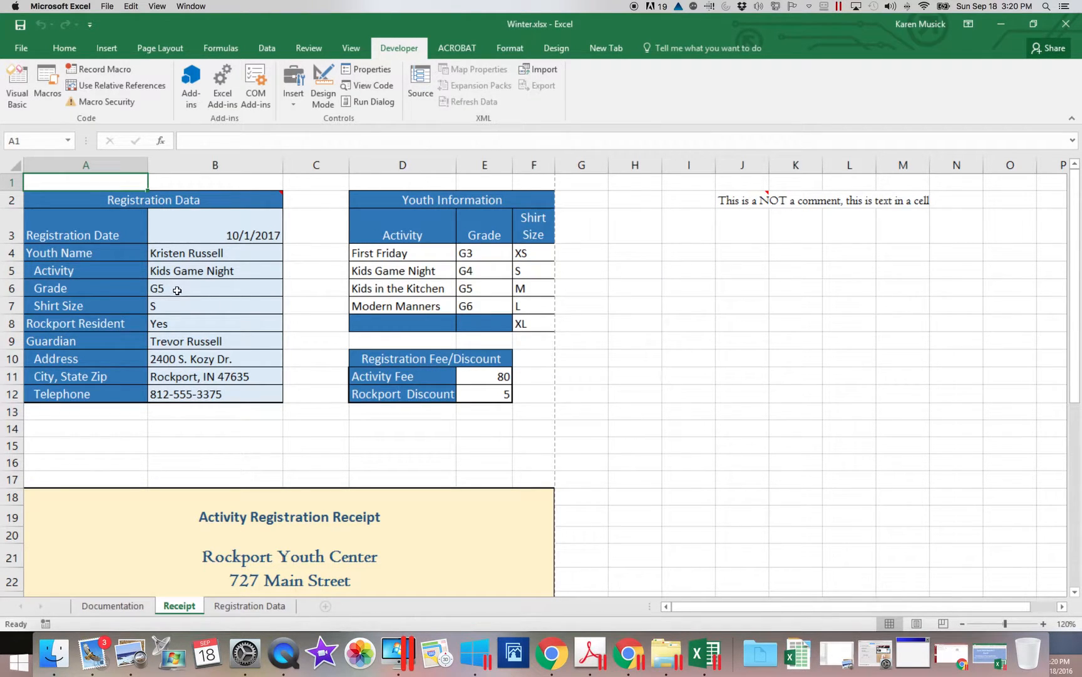